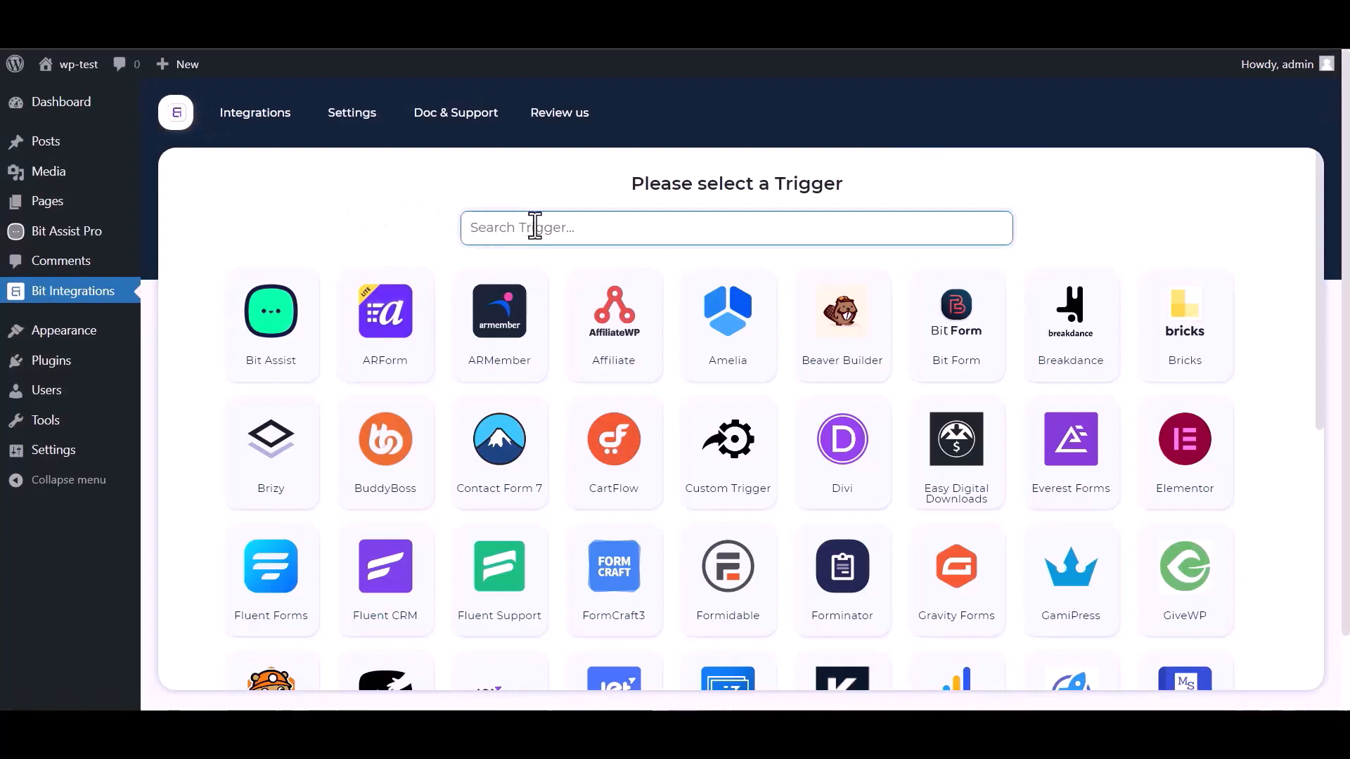
- Pick Bit Assist as the flow's trigger, copy its webhook URL, and start fetching test data
type("bit")
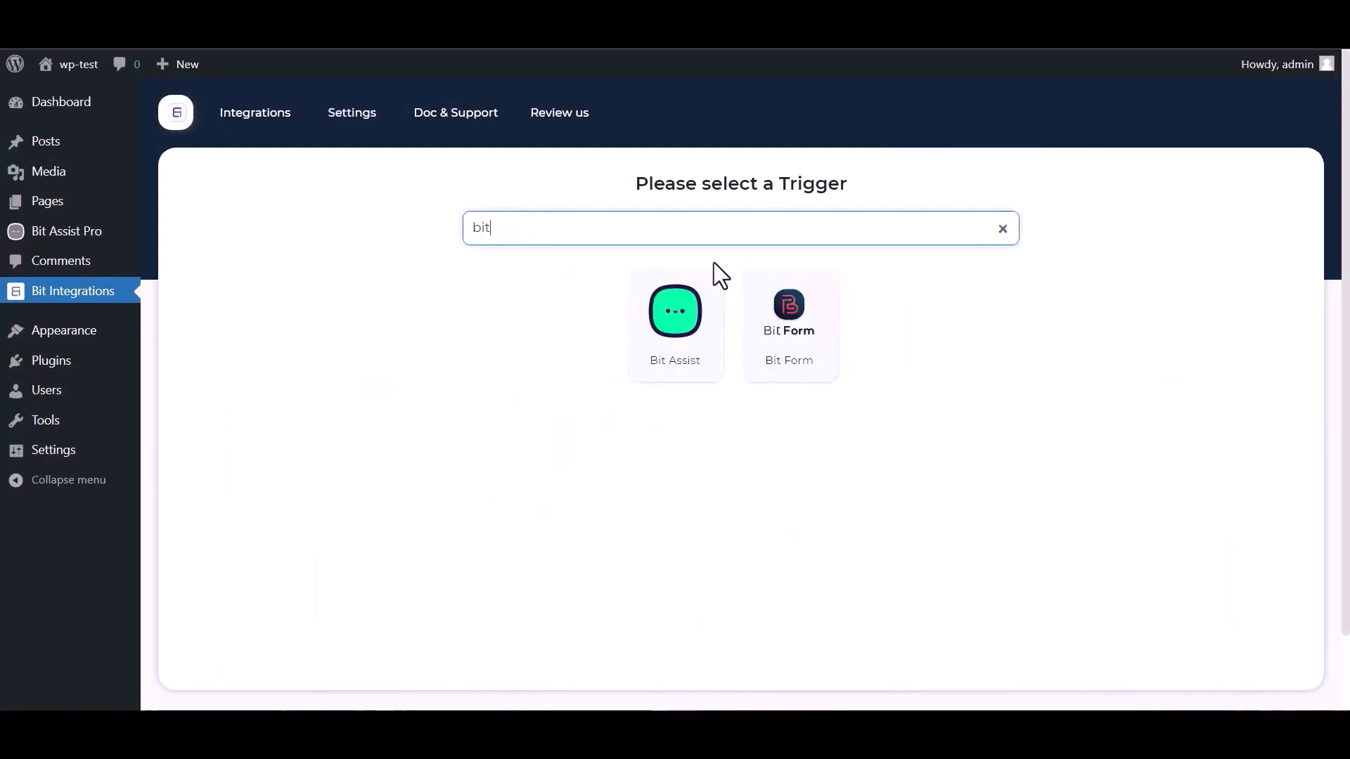
left_click(657, 348)
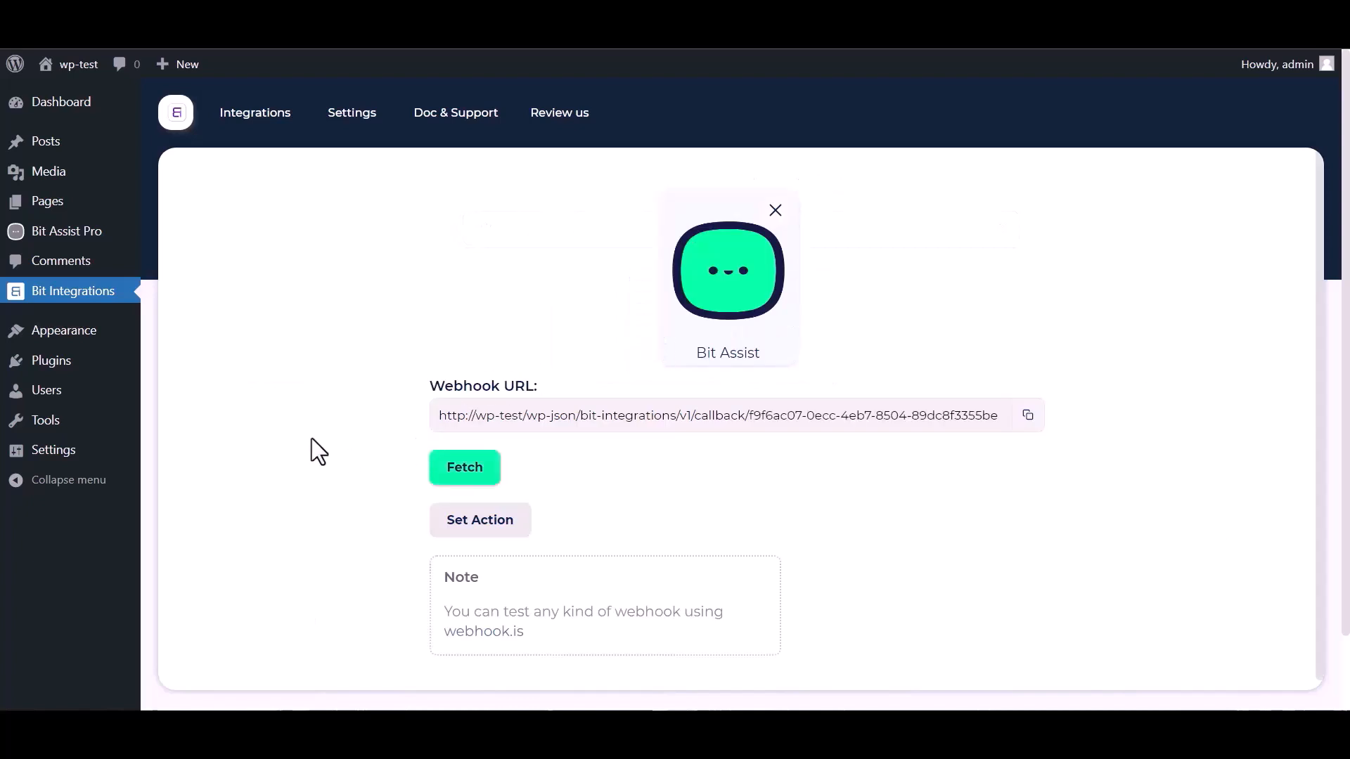
left_click(1028, 416)
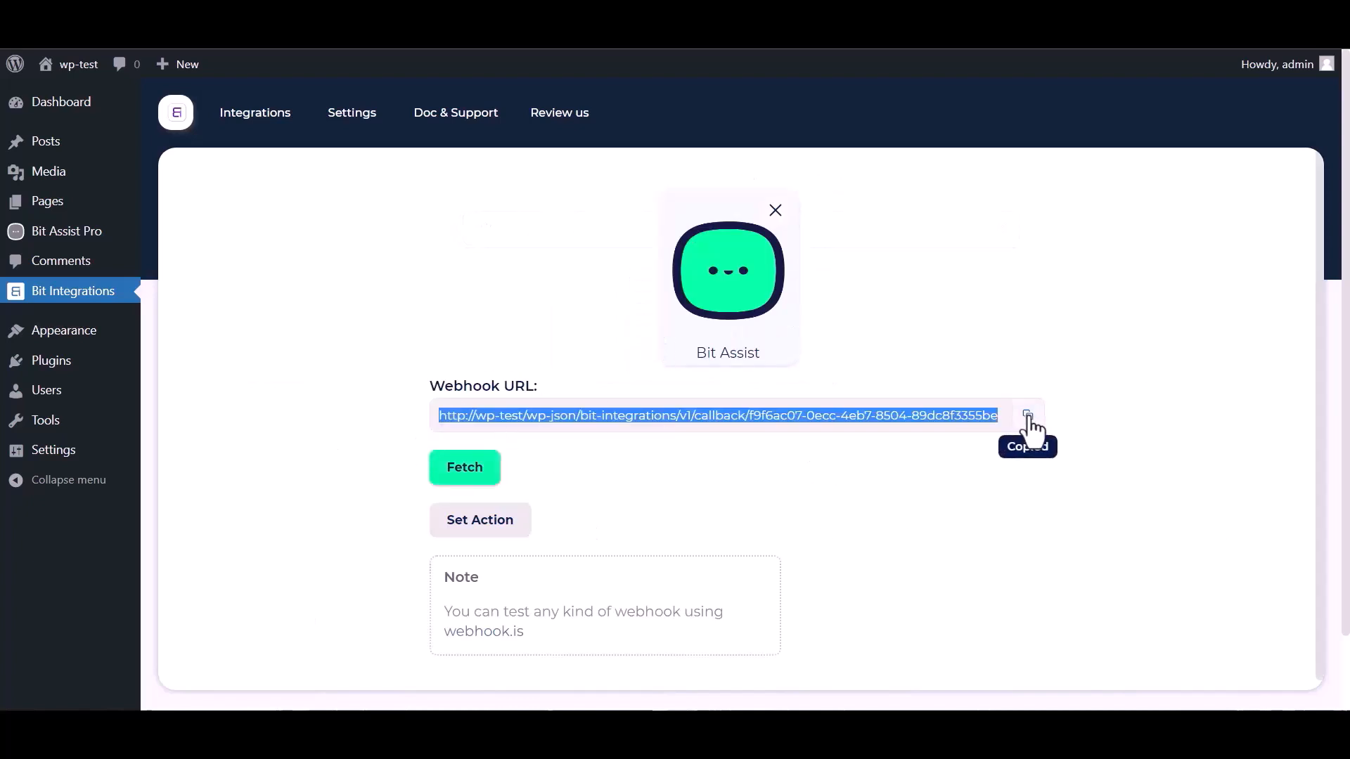
left_click(467, 479)
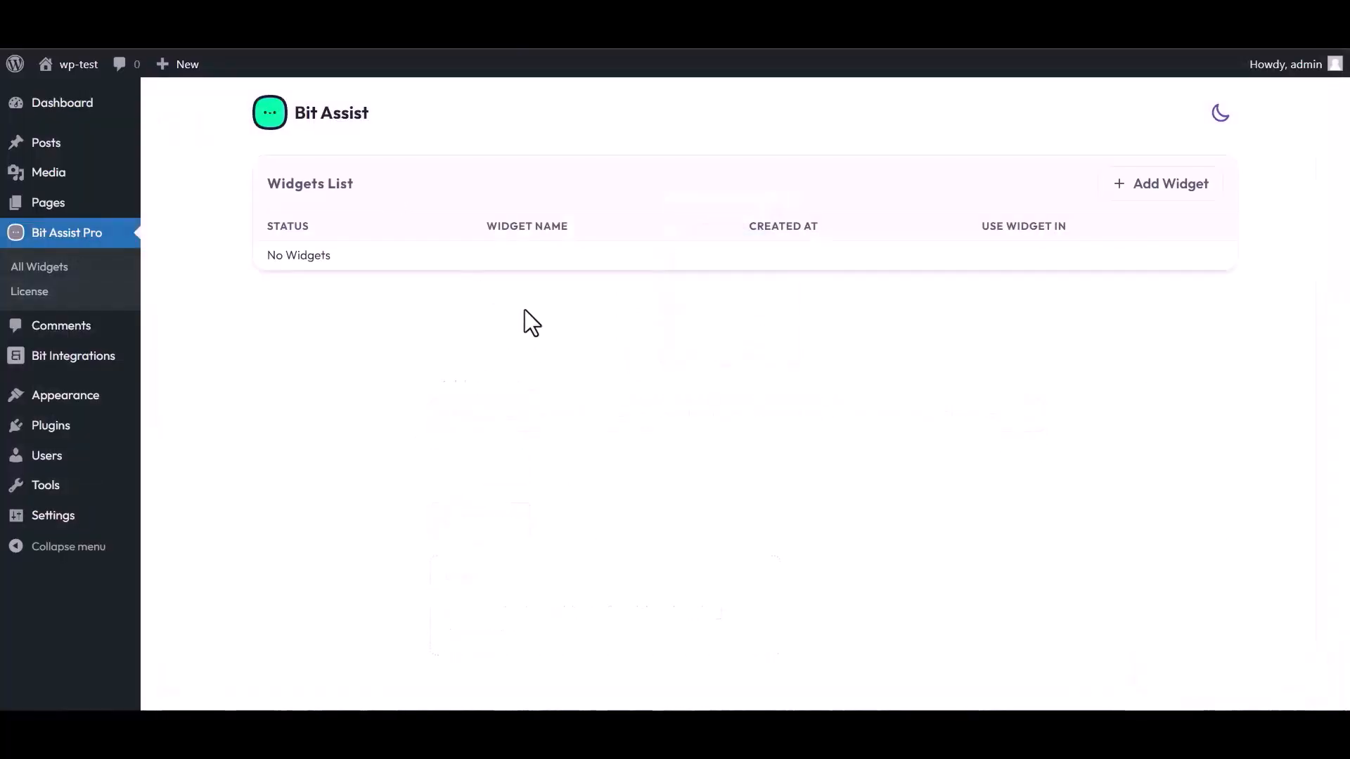
- Create a Bit Assist widget named 'Bit Integrations' and open it in the editor
left_click(1167, 186)
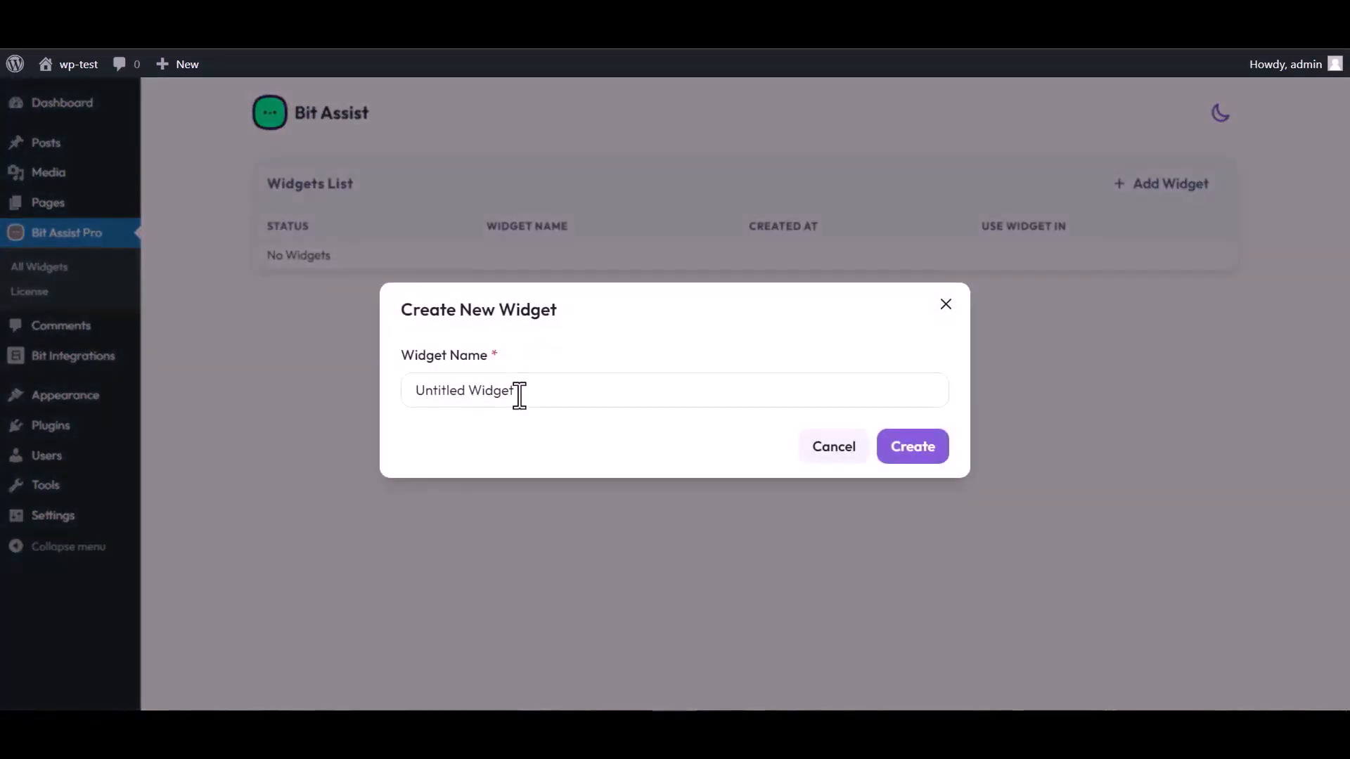
triple_click(523, 390)
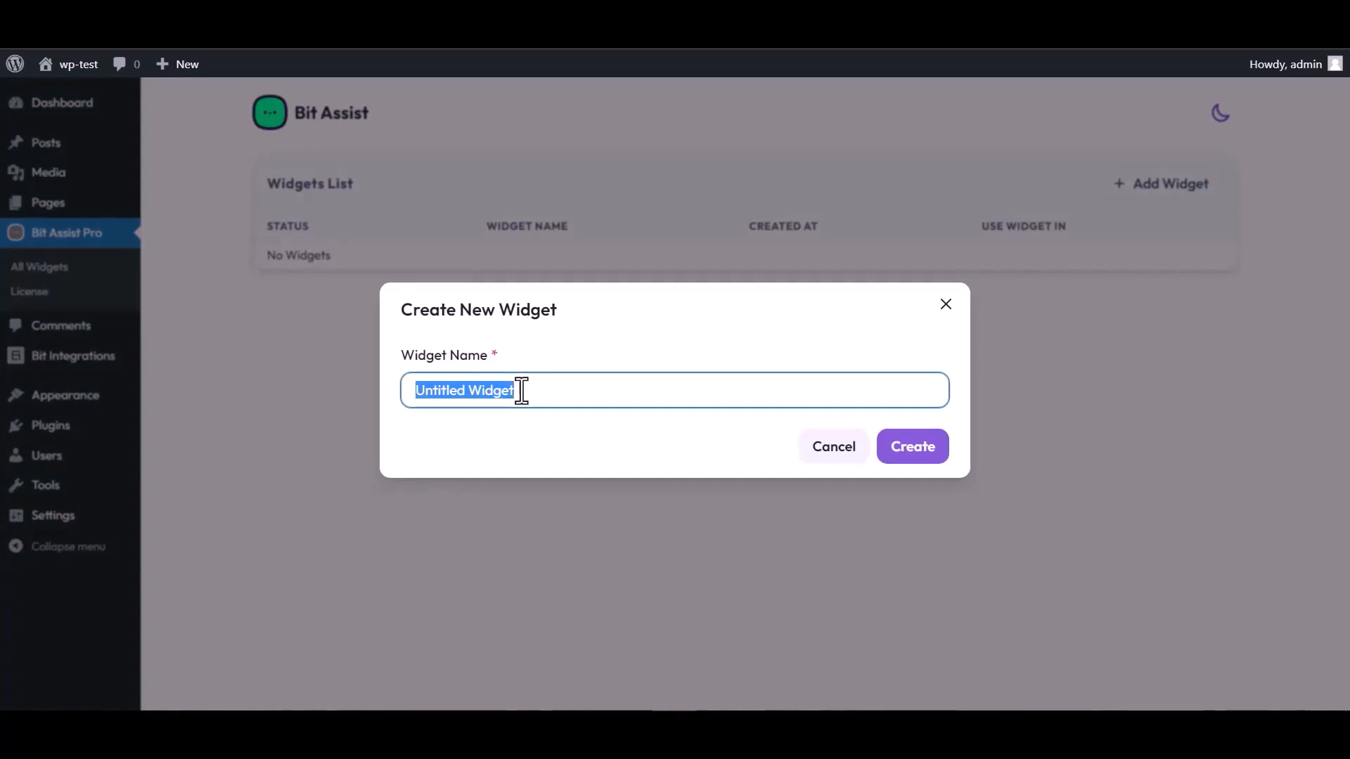
type("Bit ")
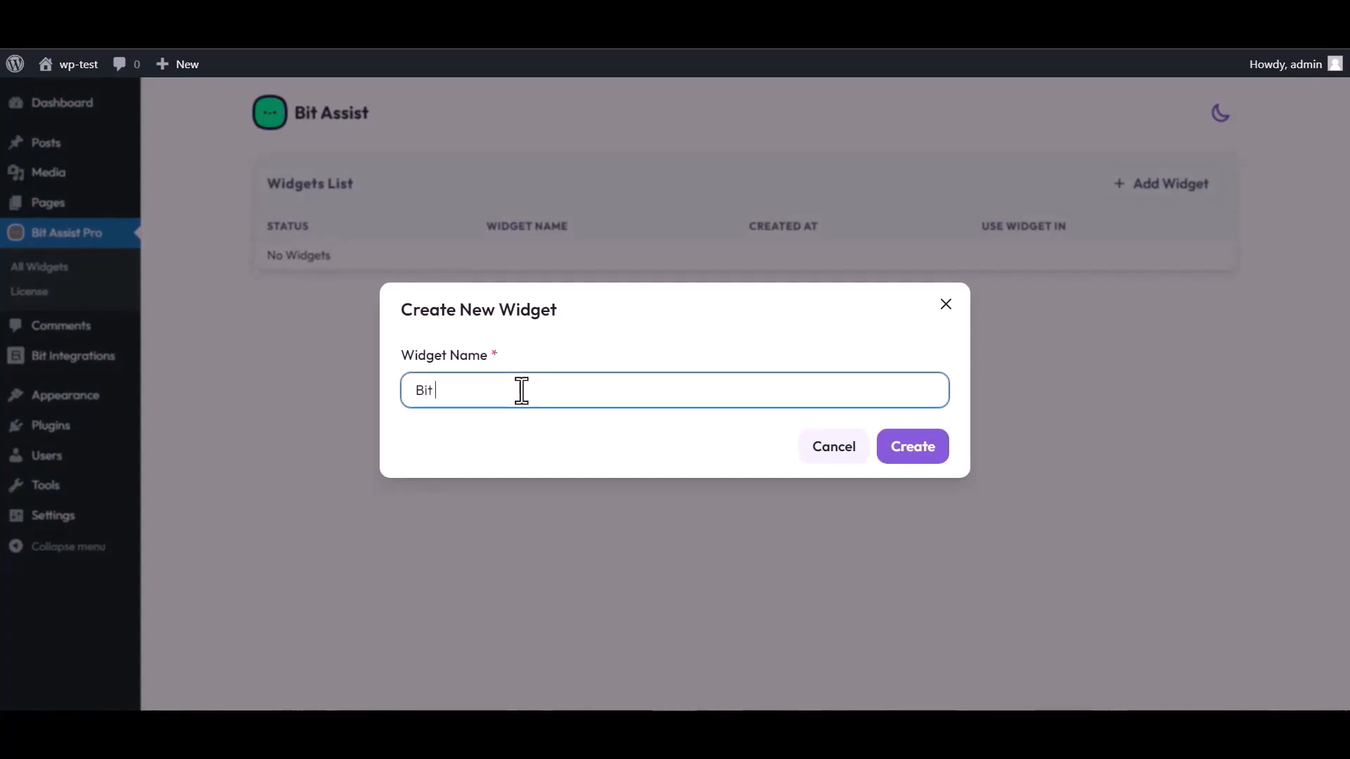
type("Integrations")
left_click(924, 457)
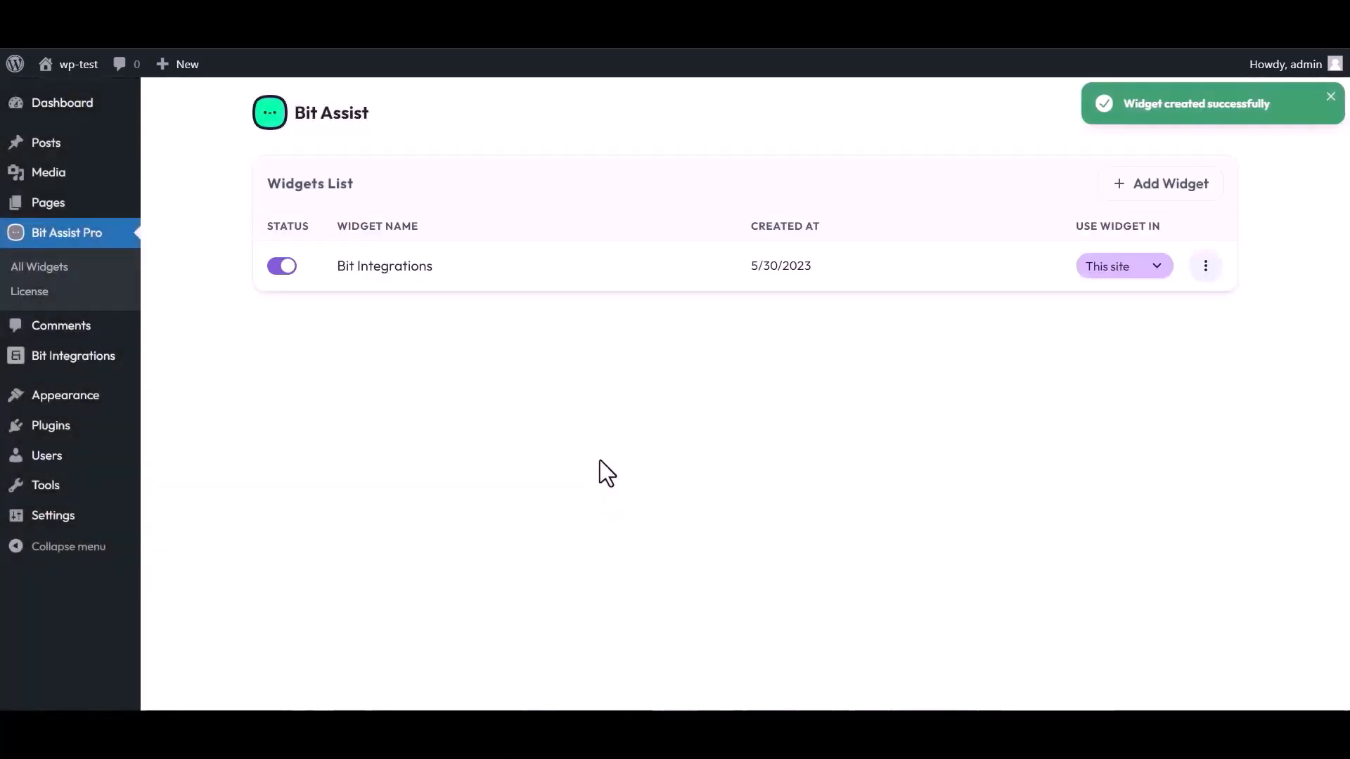
left_click(1206, 270)
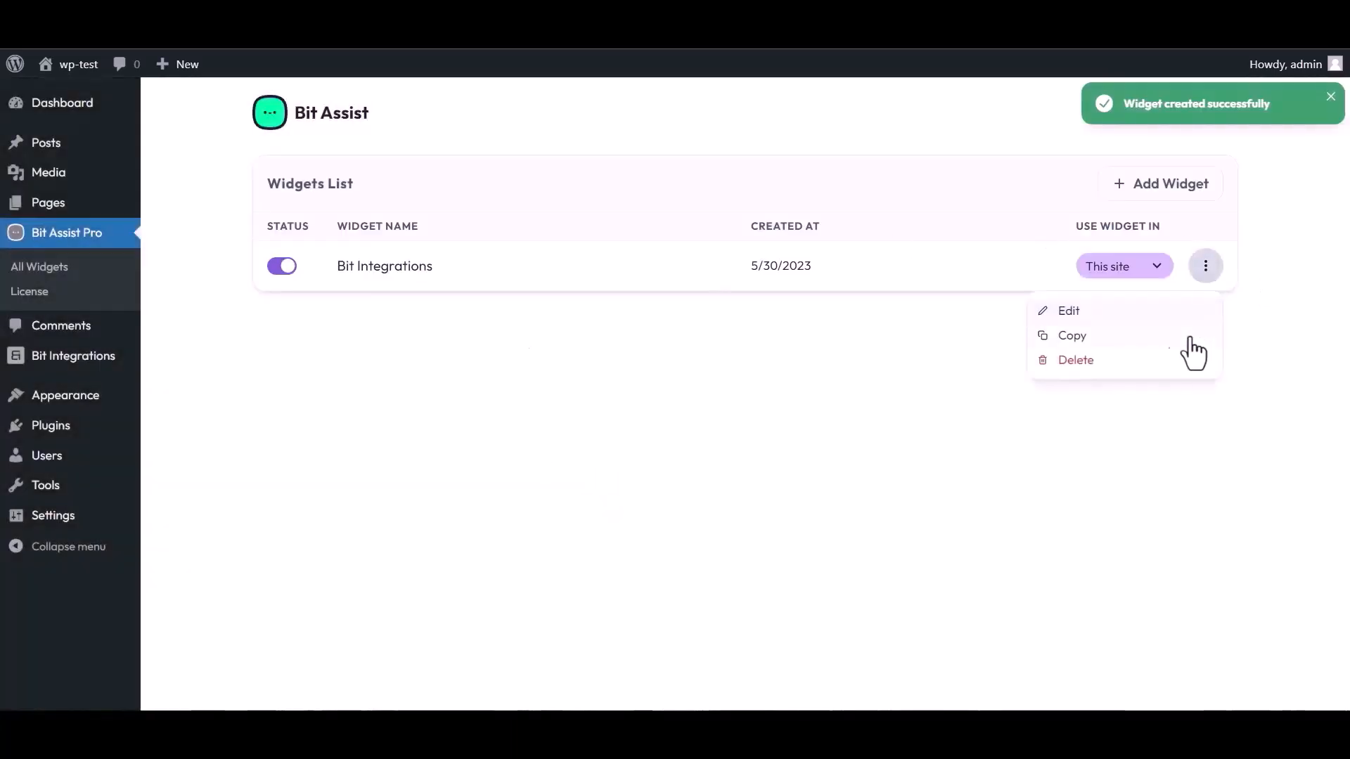
left_click(1068, 312)
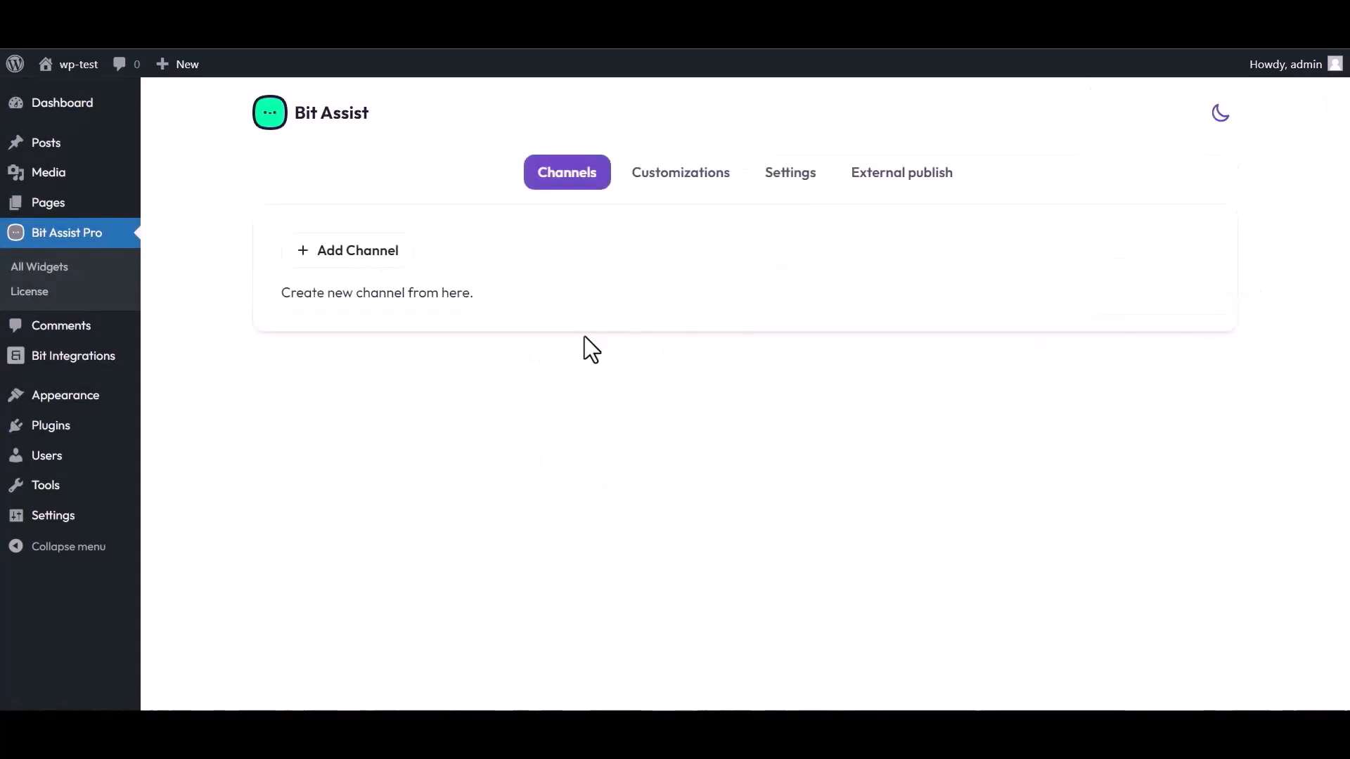
- Add a Custom Form channel to the widget titled 'Bit Integrations'
left_click(366, 258)
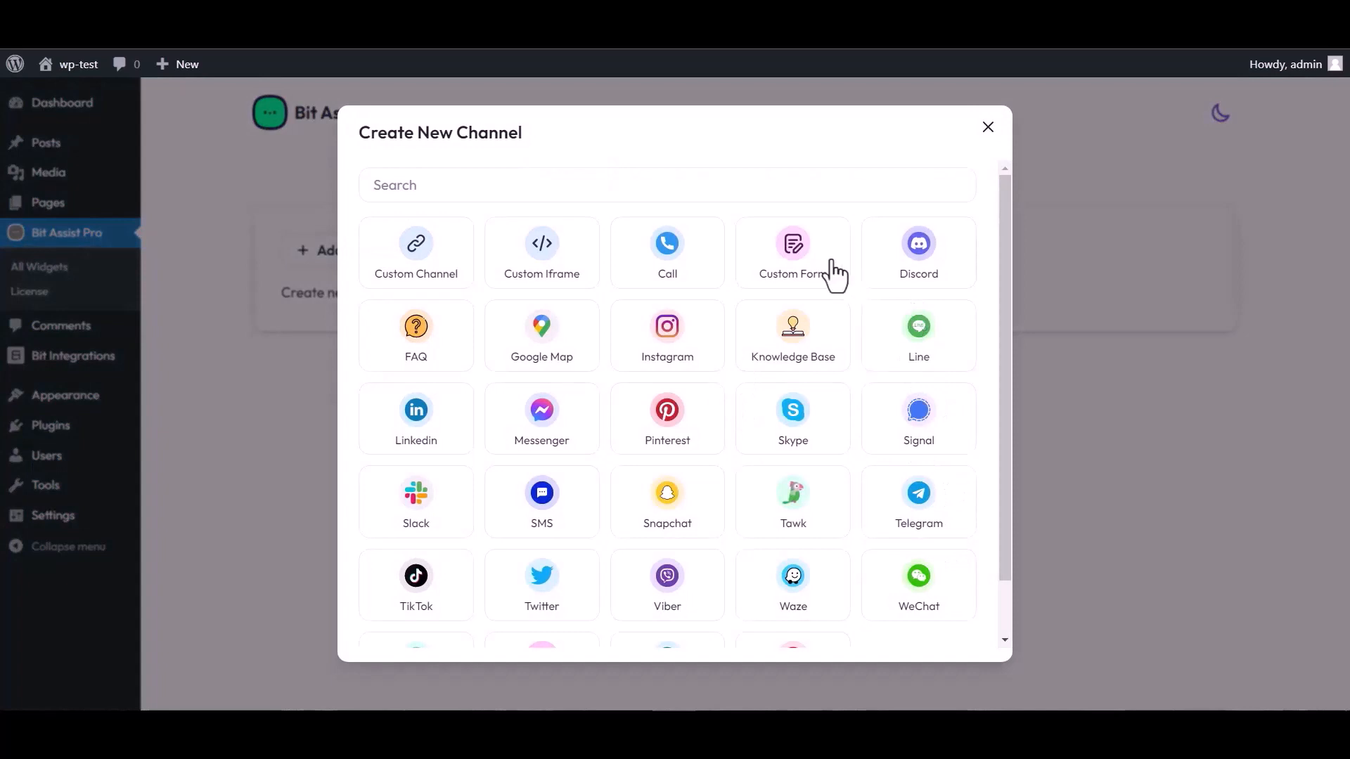
left_click(795, 272)
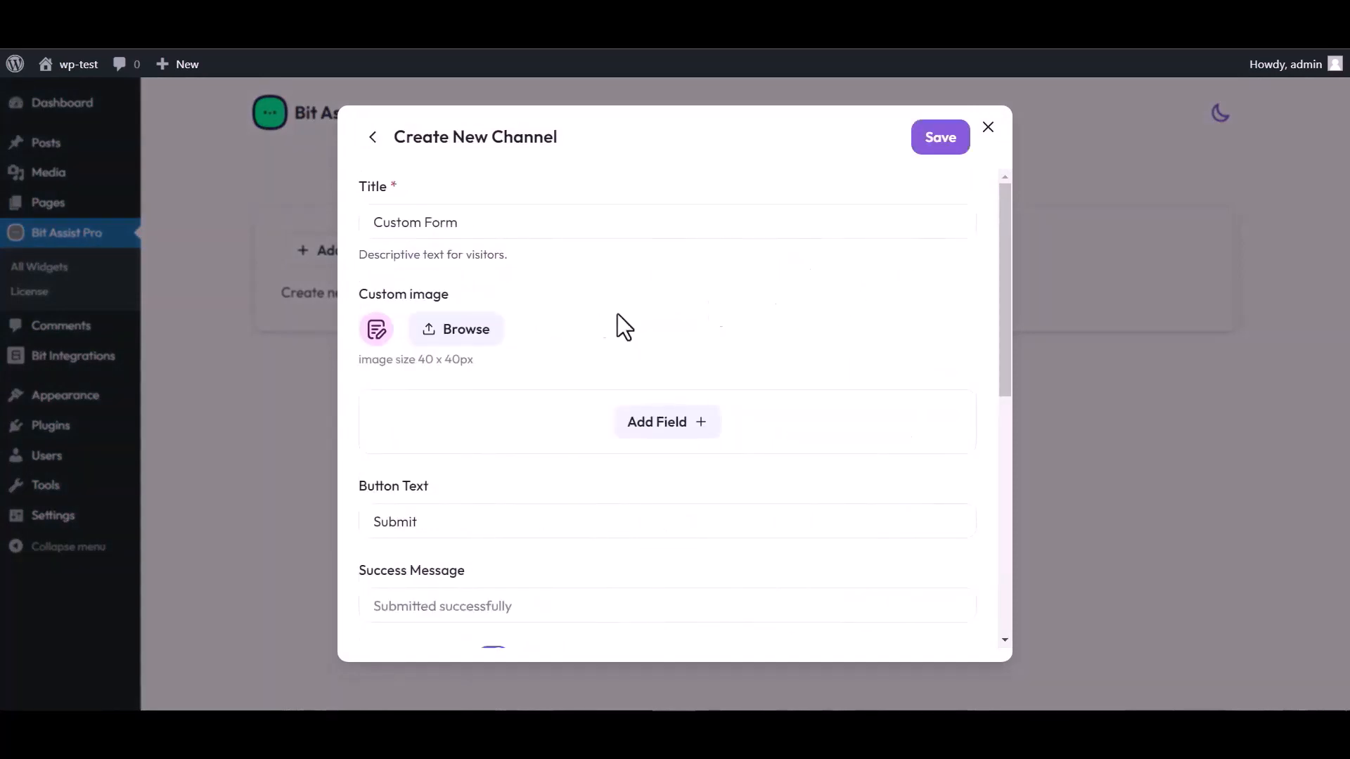
triple_click(473, 222)
type("Bit")
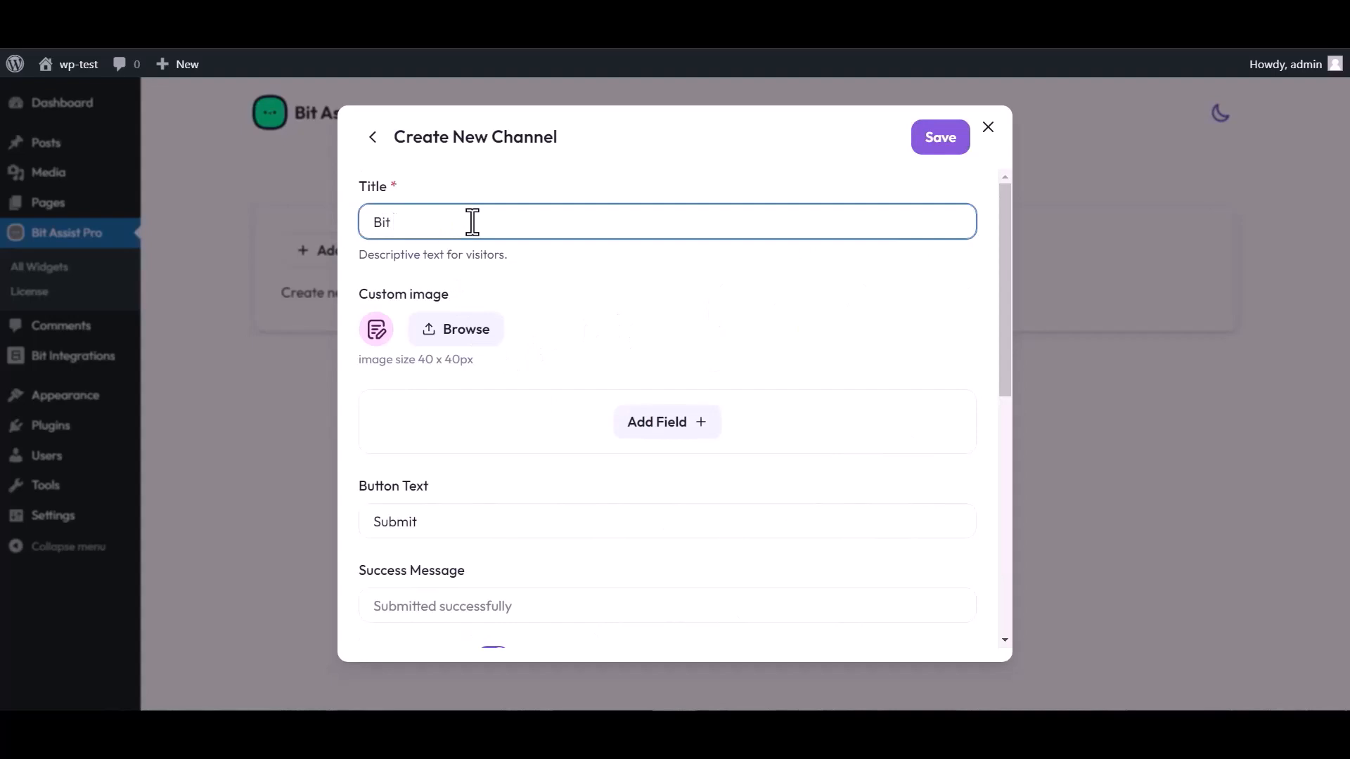
type(" Integrations")
- Add Text, Email and Number fields to the channel's form
left_click(670, 429)
left_click(582, 478)
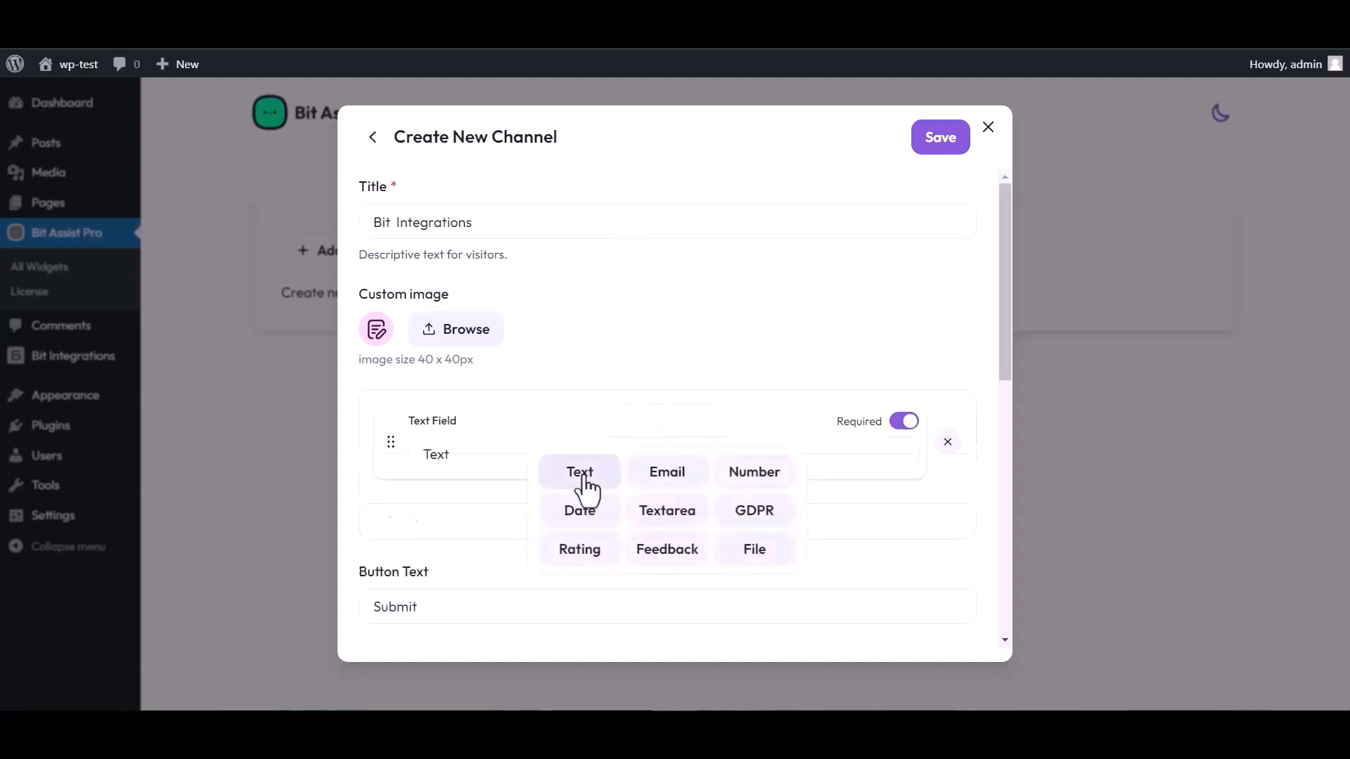
left_click(667, 508)
left_click(665, 558)
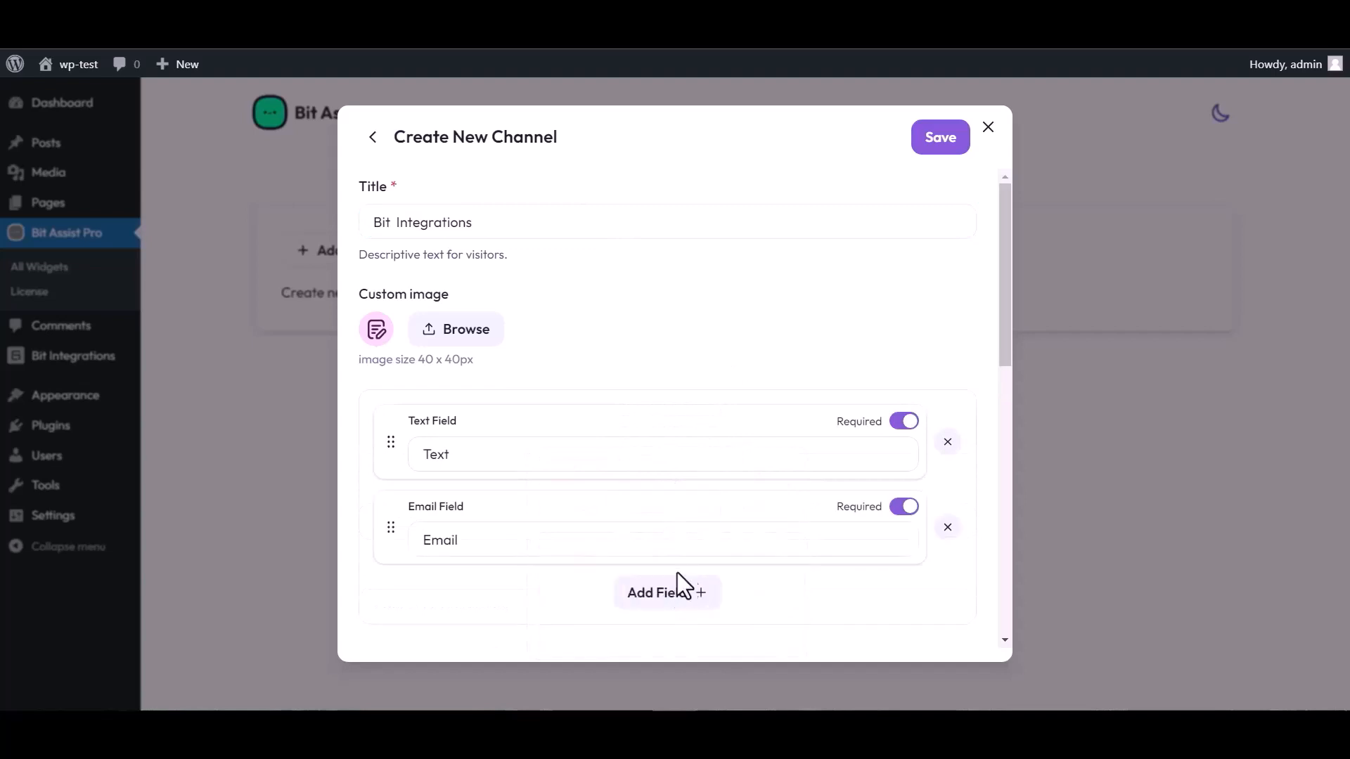
left_click(677, 589)
left_click(753, 467)
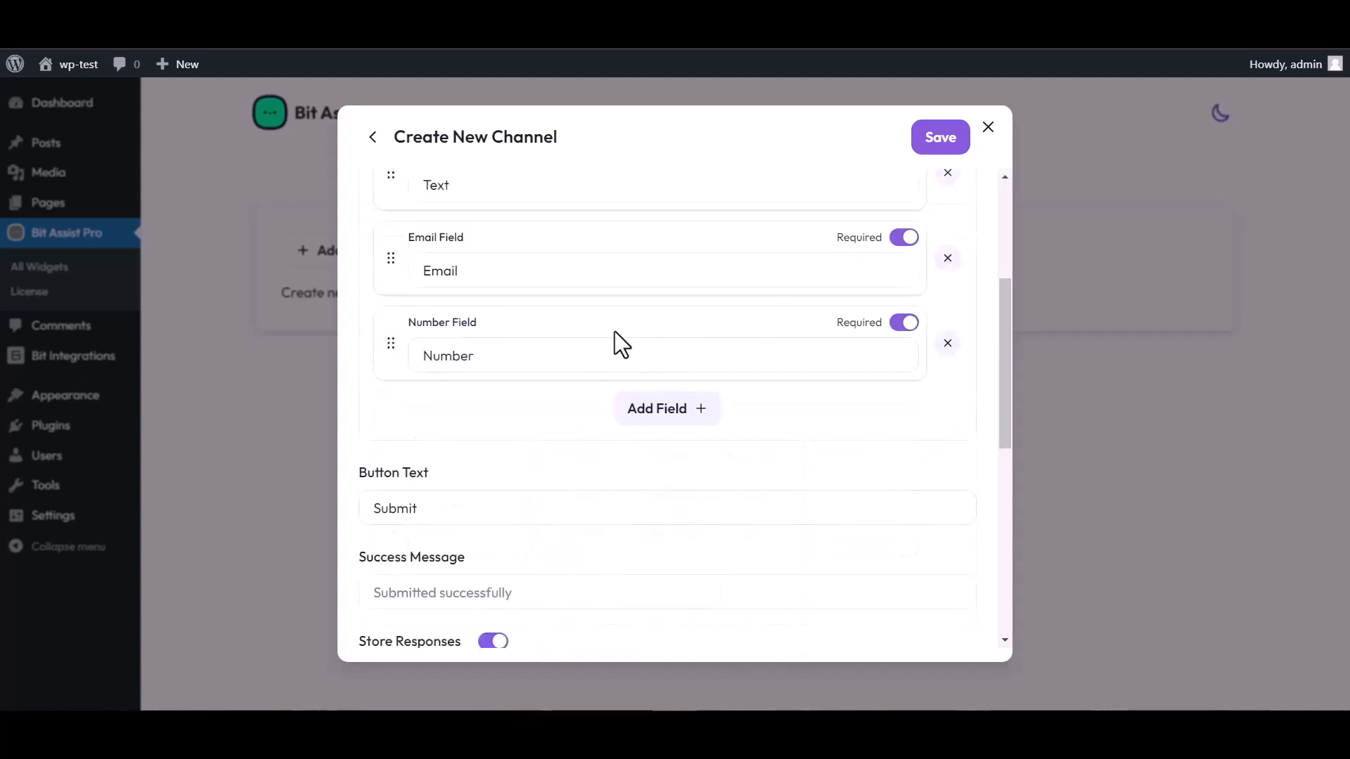
scroll(534, 365, "up", 4)
left_click(467, 448)
- Rename the Text field to Name, paste the copied webhook URL into Webhook URL, and save
double_click(461, 450)
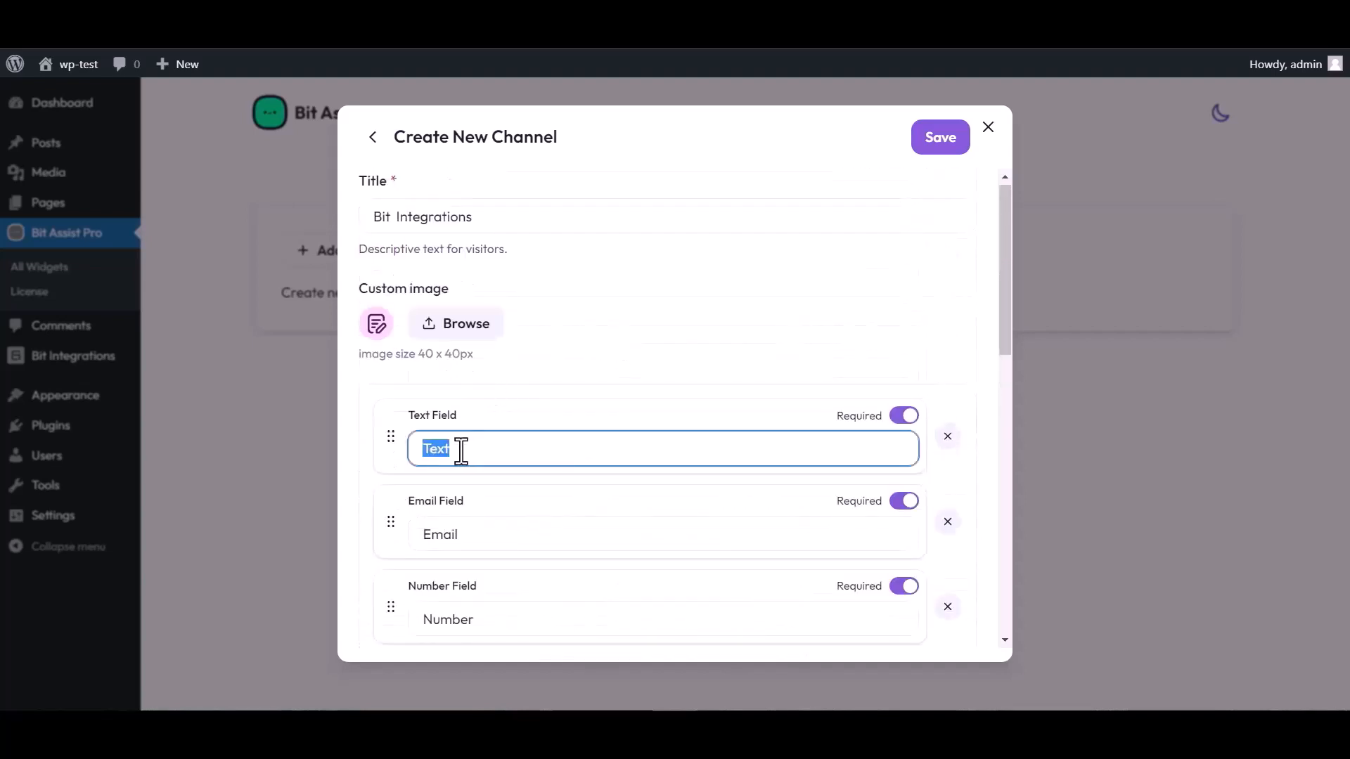
type("Name")
scroll(731, 382, "down", 4)
scroll(524, 587, "down", 4)
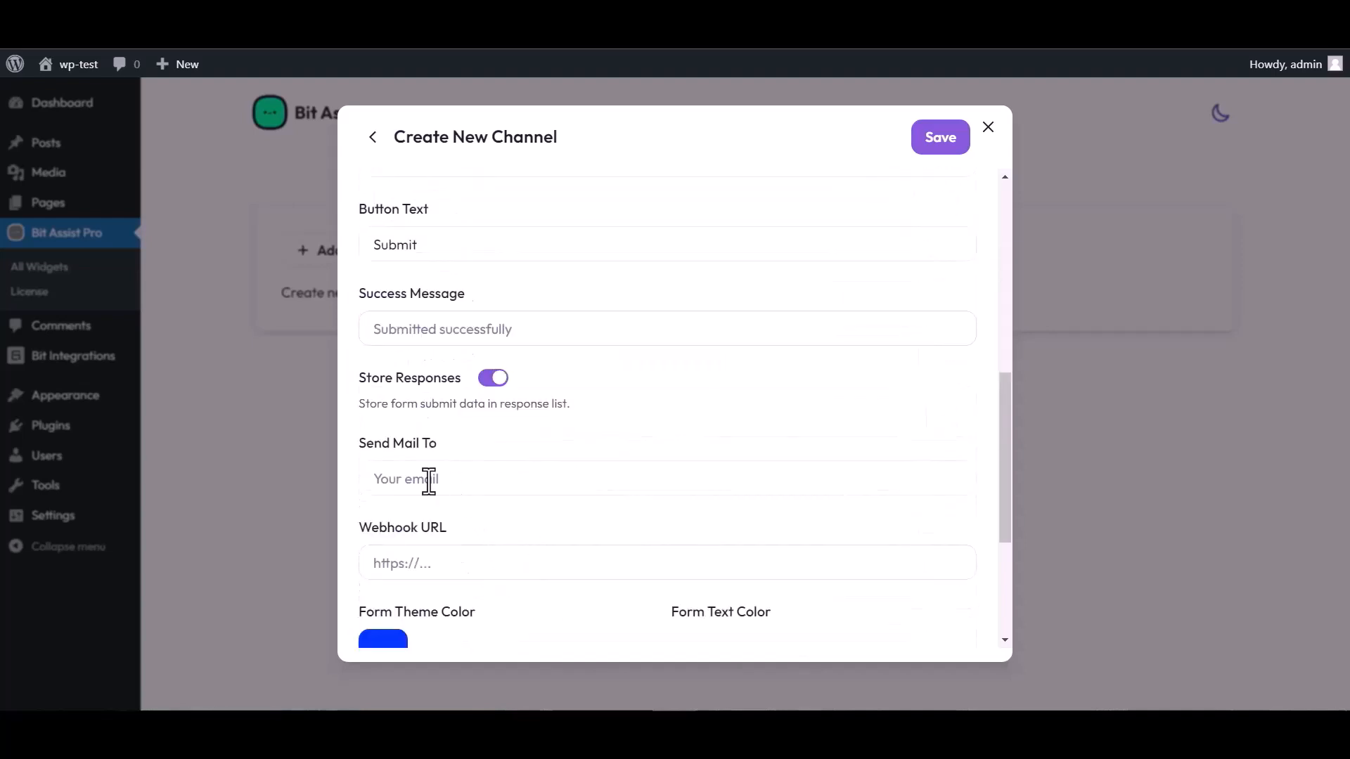
left_click(431, 563)
key("ctrl+v")
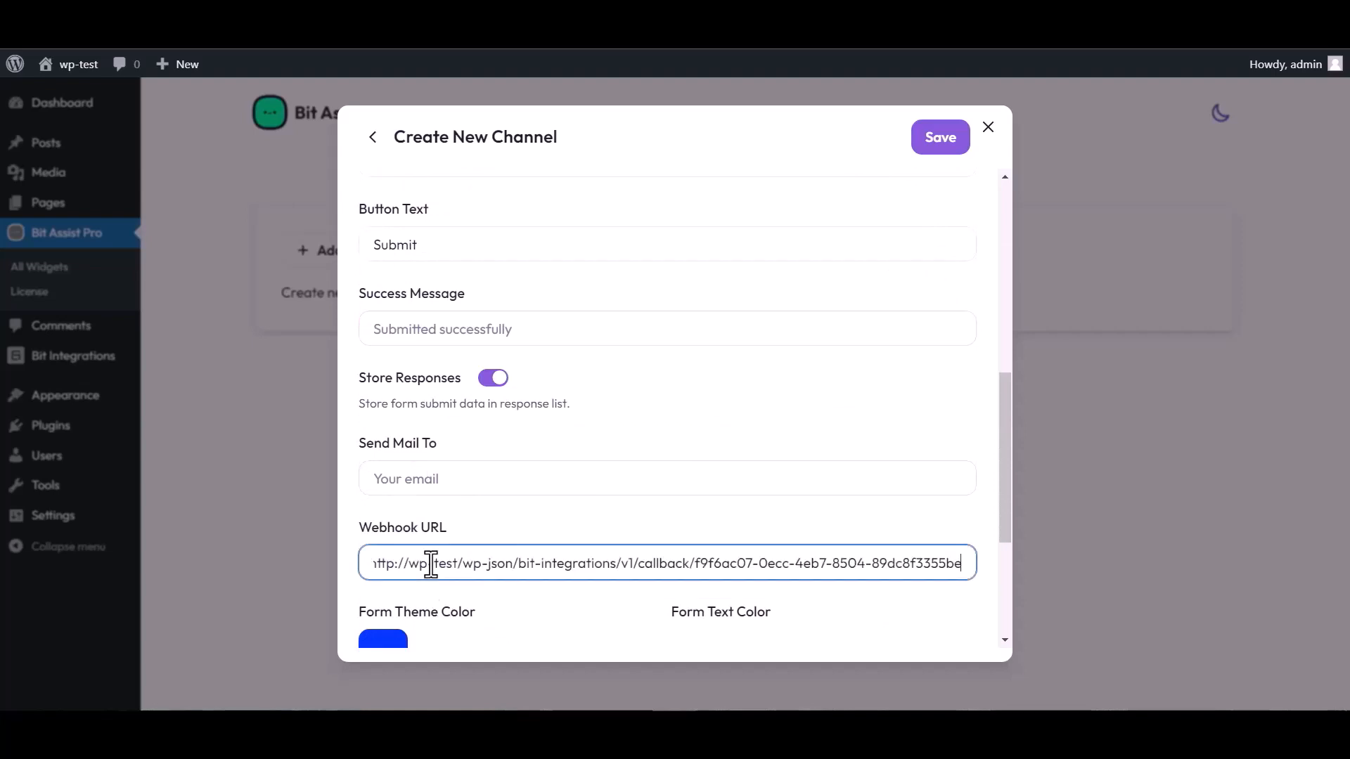
left_click(937, 145)
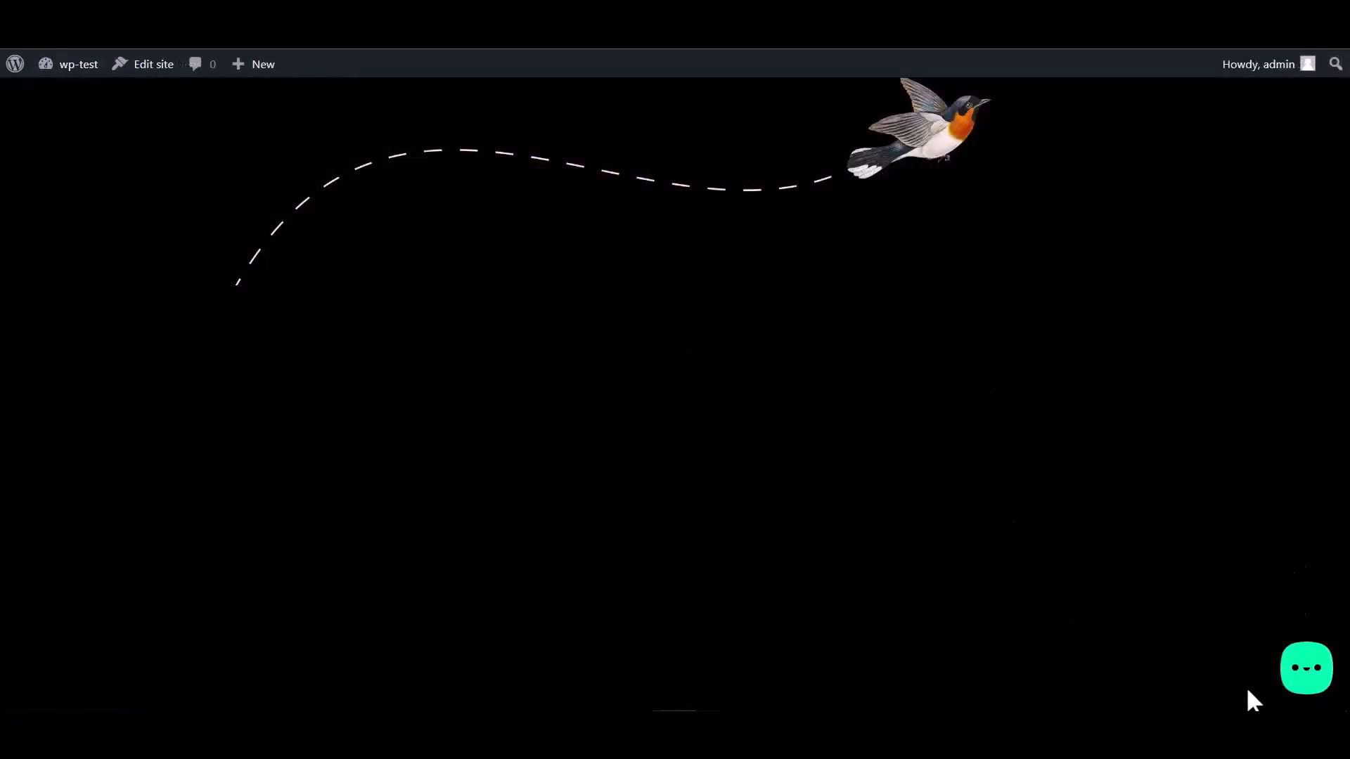
- Open the Bit Integrations form in the site's chat widget and enter test Name, Email and Number values
left_click(1306, 679)
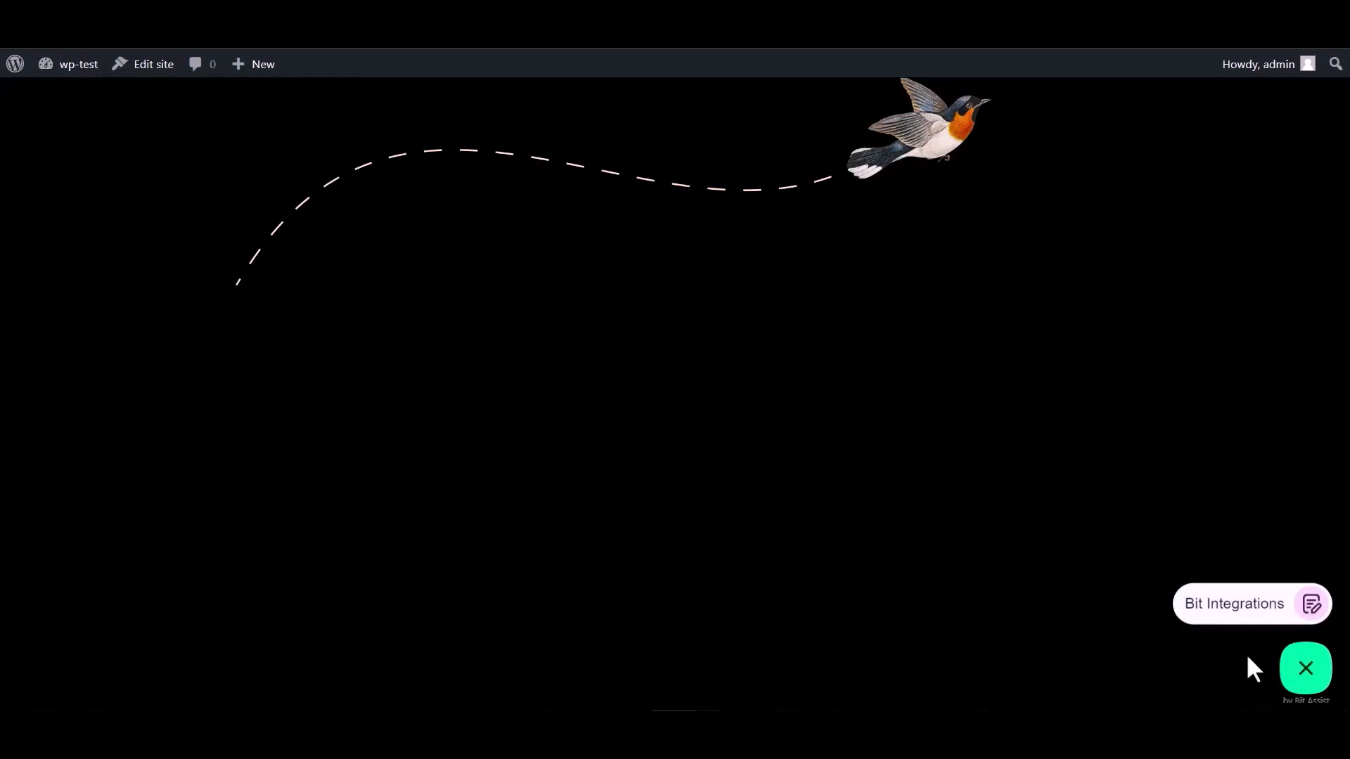
left_click(1223, 615)
left_click(1132, 450)
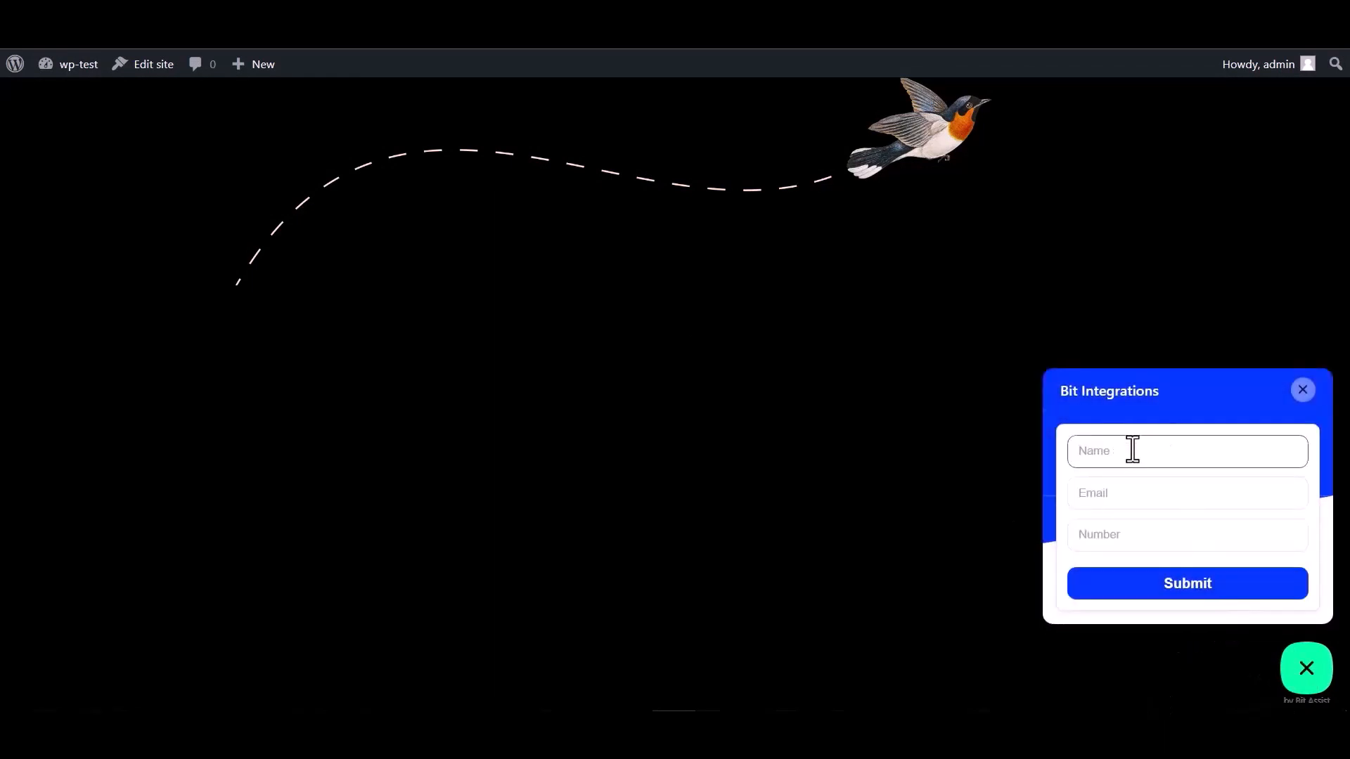
left_click(1122, 541)
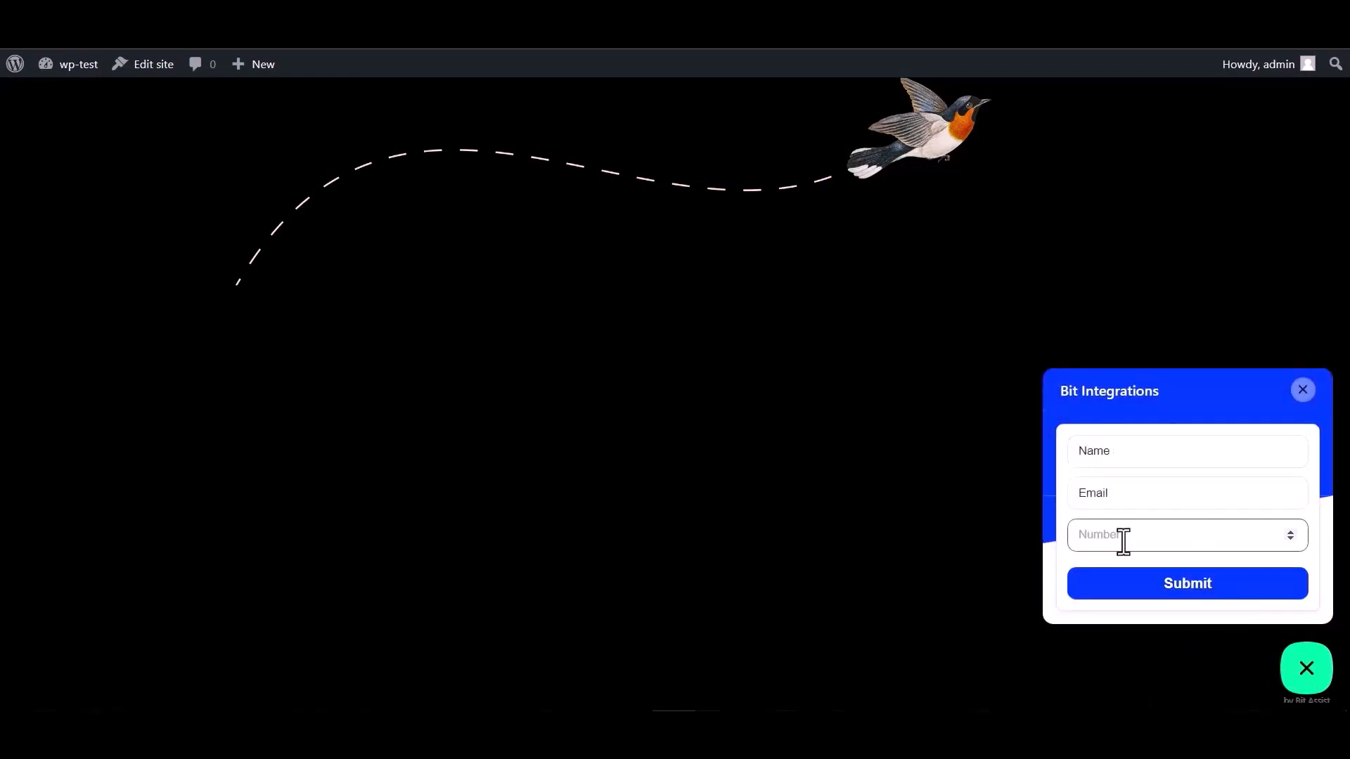
double_click(1125, 453)
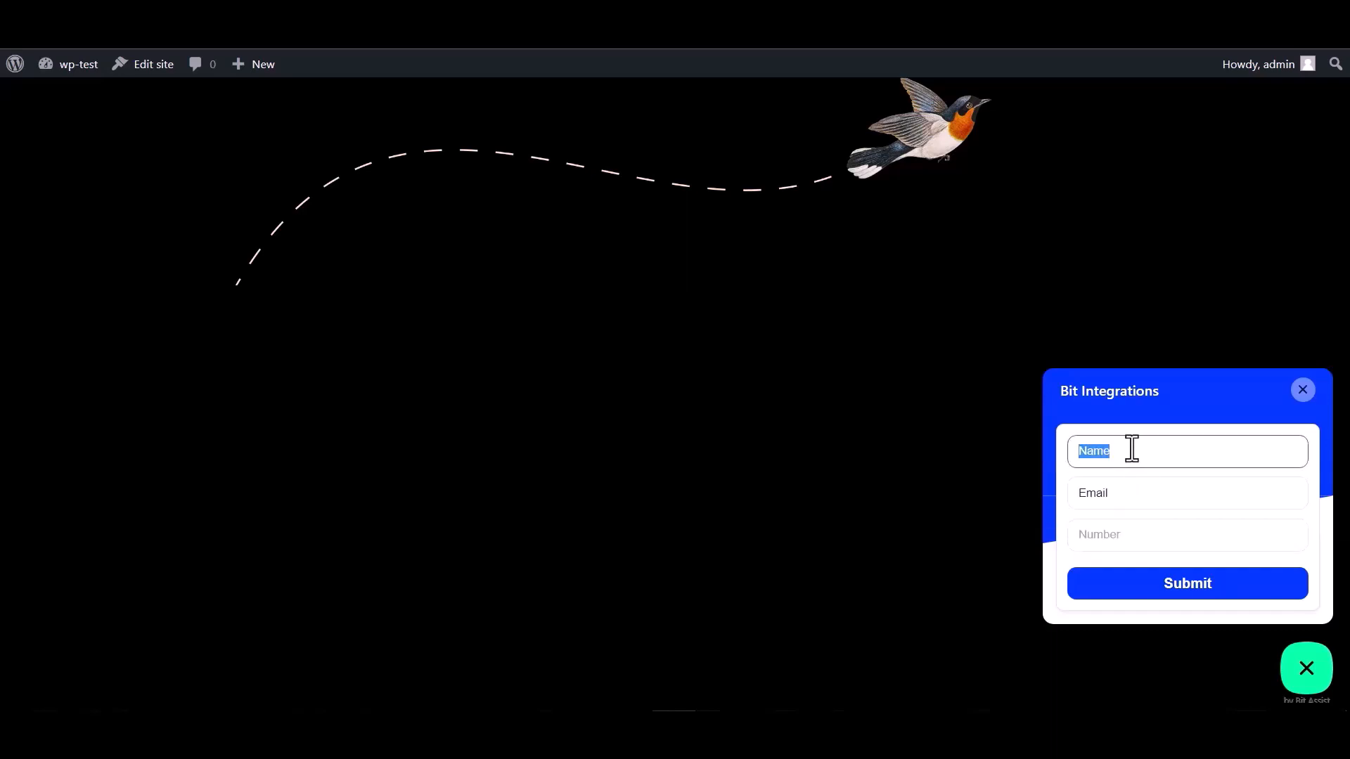
left_click(1124, 495)
double_click(1108, 497)
left_click(1117, 495)
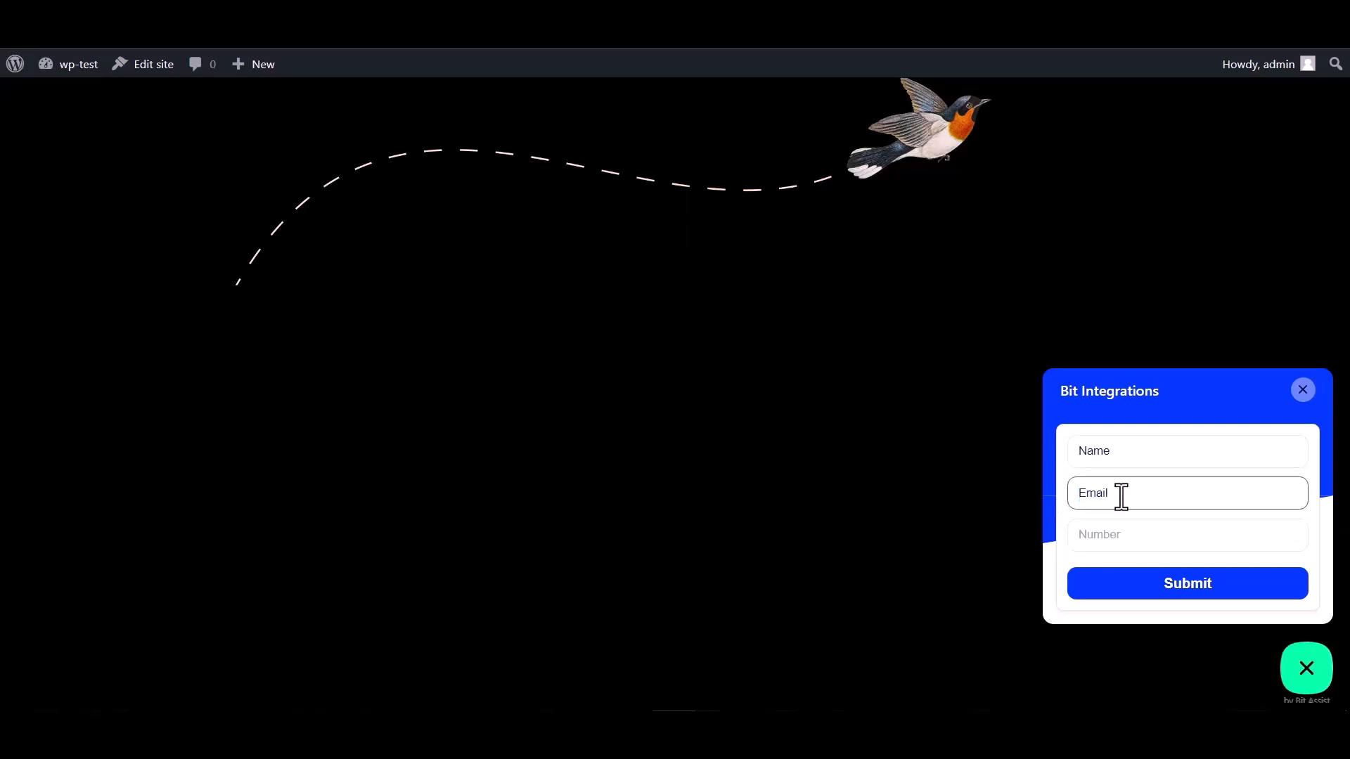
double_click(1125, 492)
left_click(1128, 492)
left_click(1097, 534)
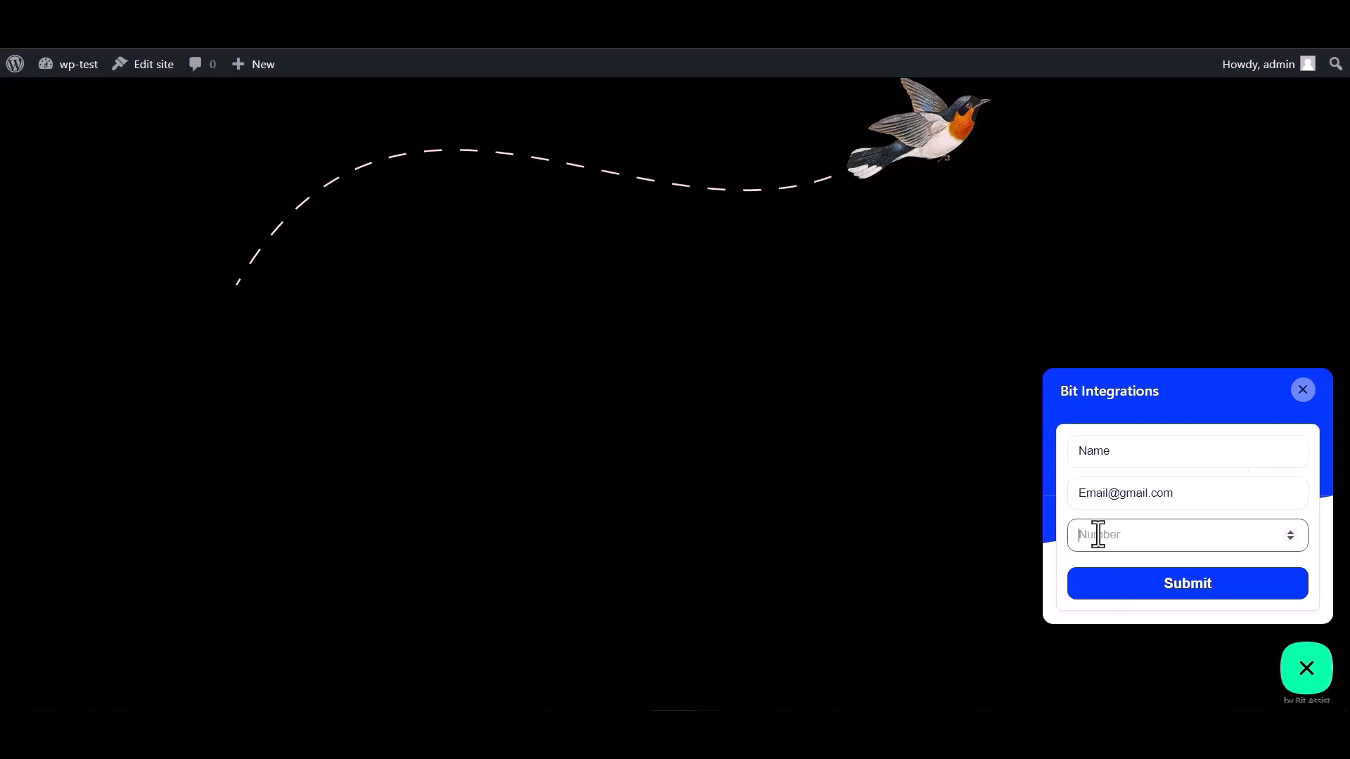
- Finish the Number value, submit the test form, and review the fetched response in Bit Integrations
type("000000")
left_click(1177, 606)
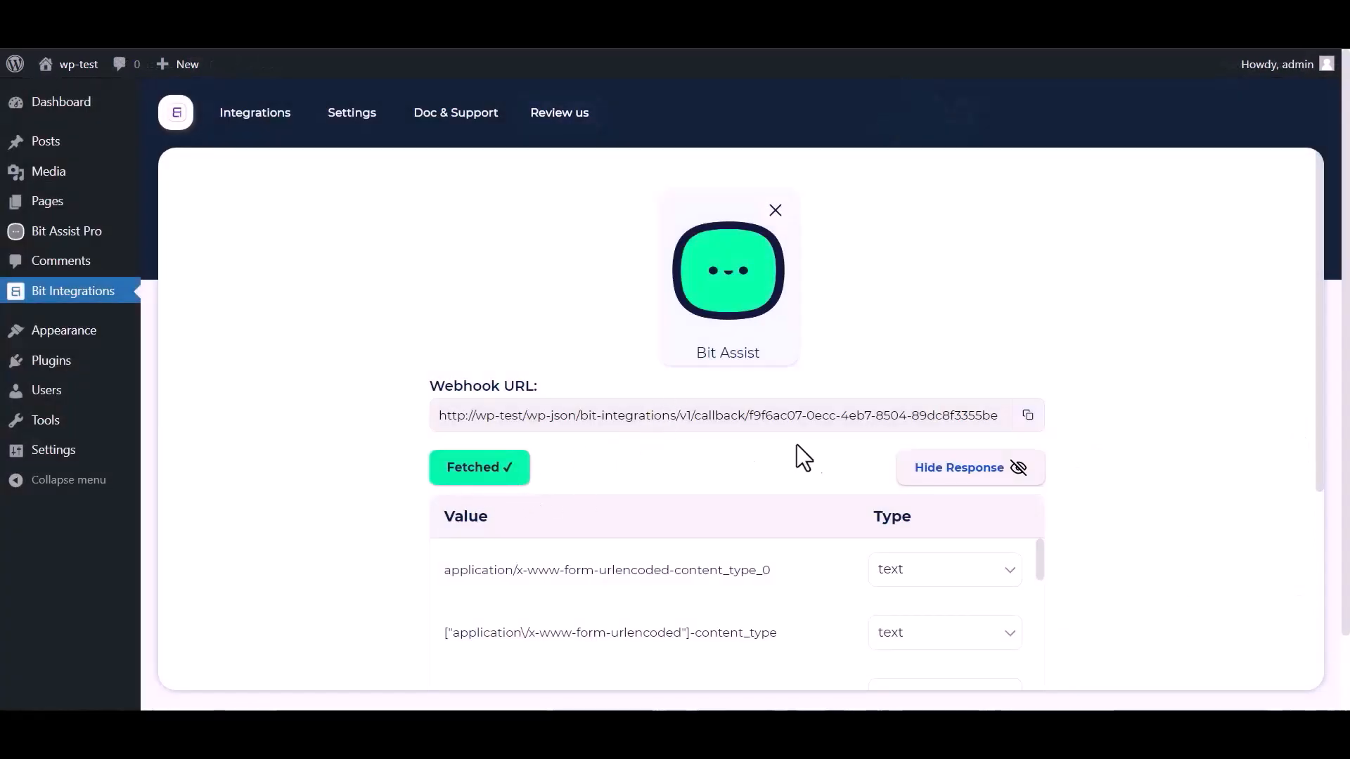
scroll(879, 440, "down", 1)
scroll(603, 538, "down", 3)
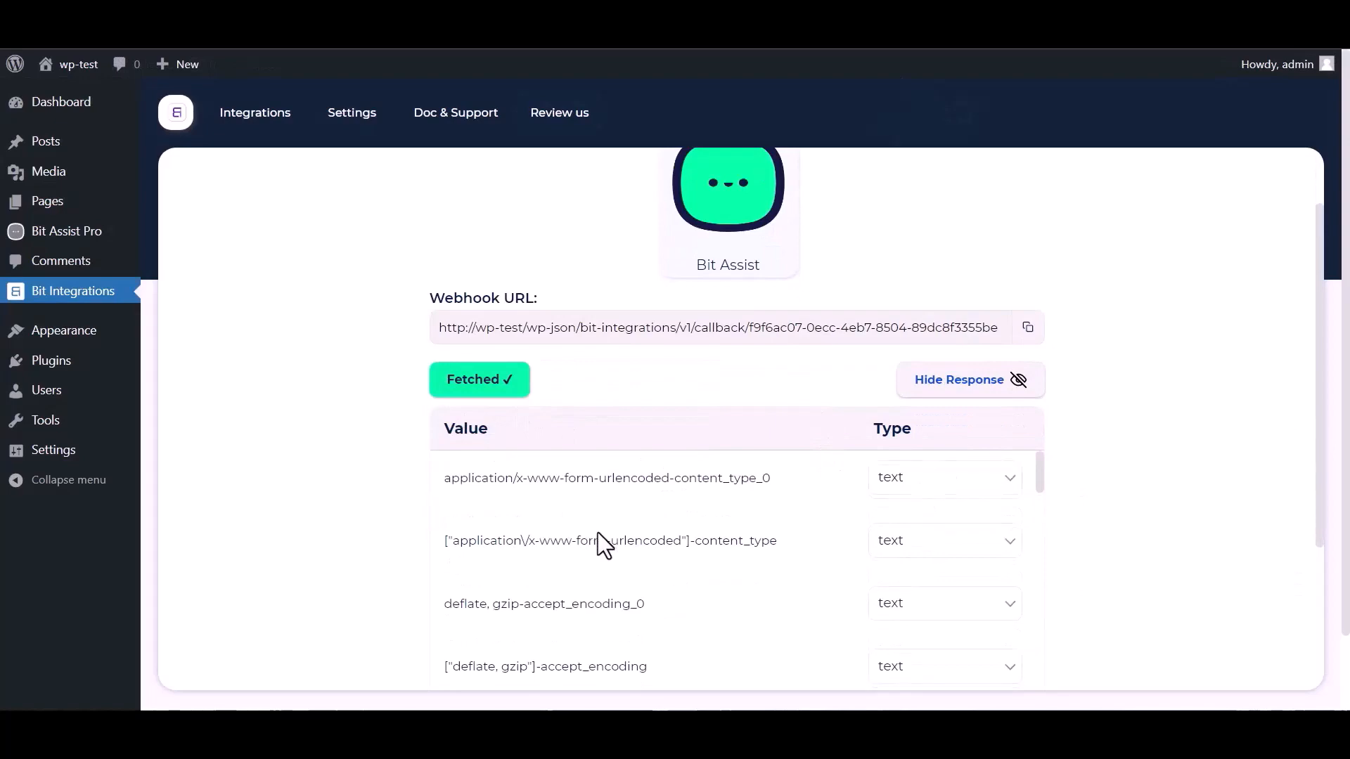
scroll(662, 529, "down", 3)
scroll(386, 546, "down", 3)
scroll(492, 443, "down", 3)
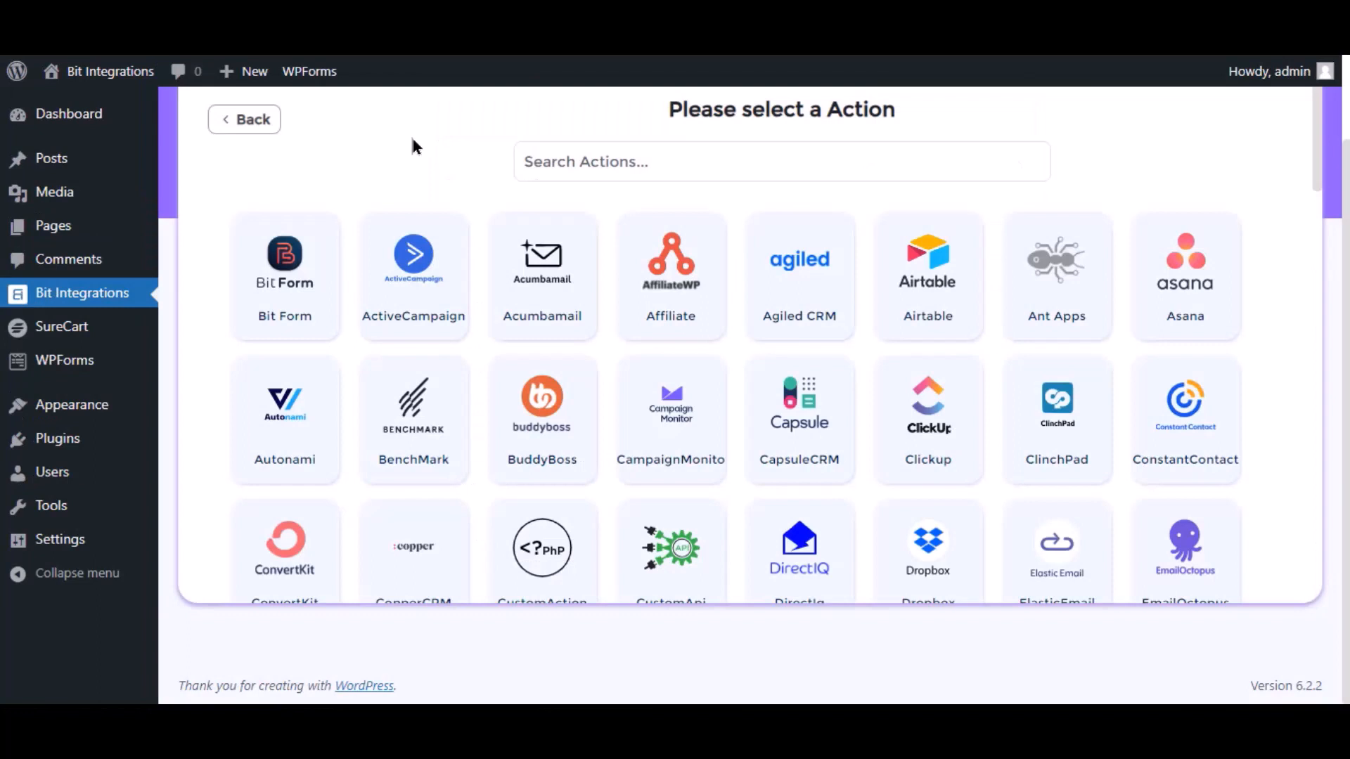
- Search the actions for 'sur' and choose SureCart as the flow's action
left_click(567, 161)
type("s")
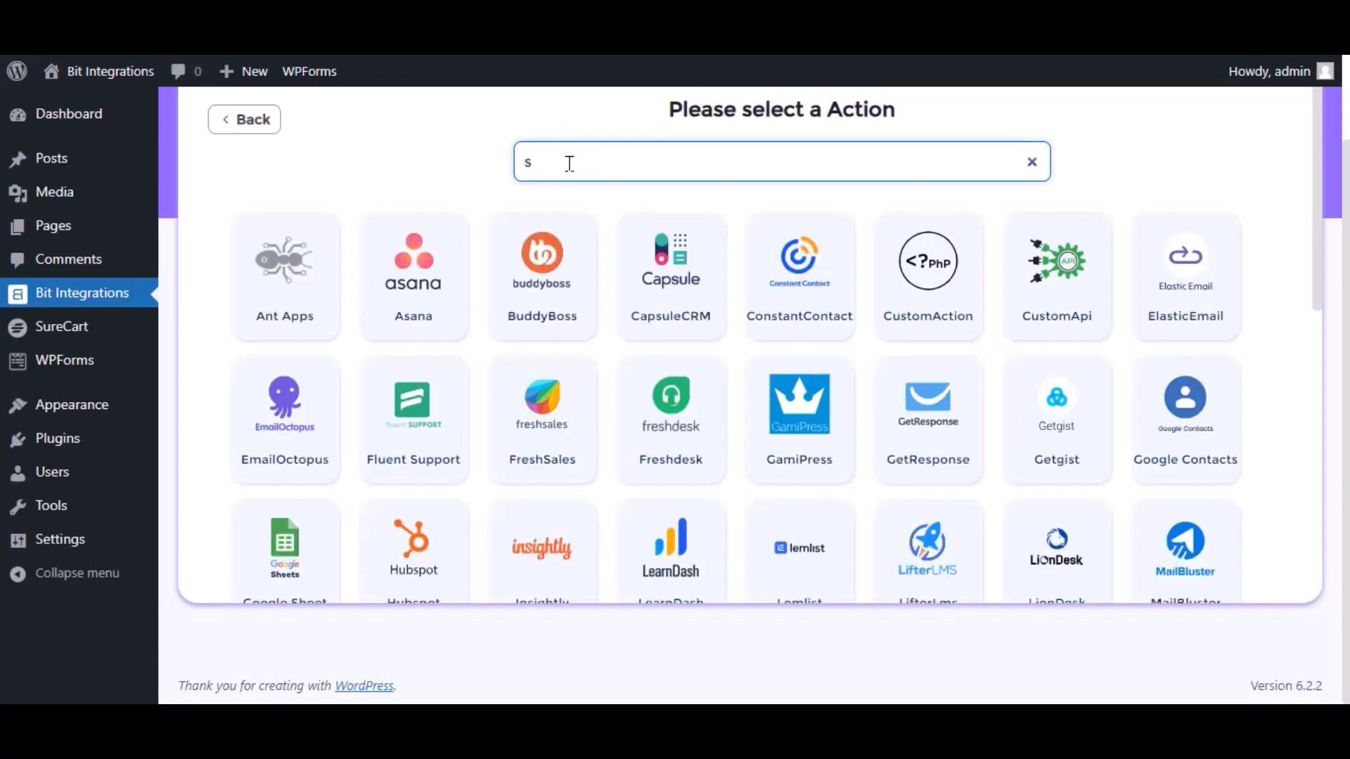
type("ure")
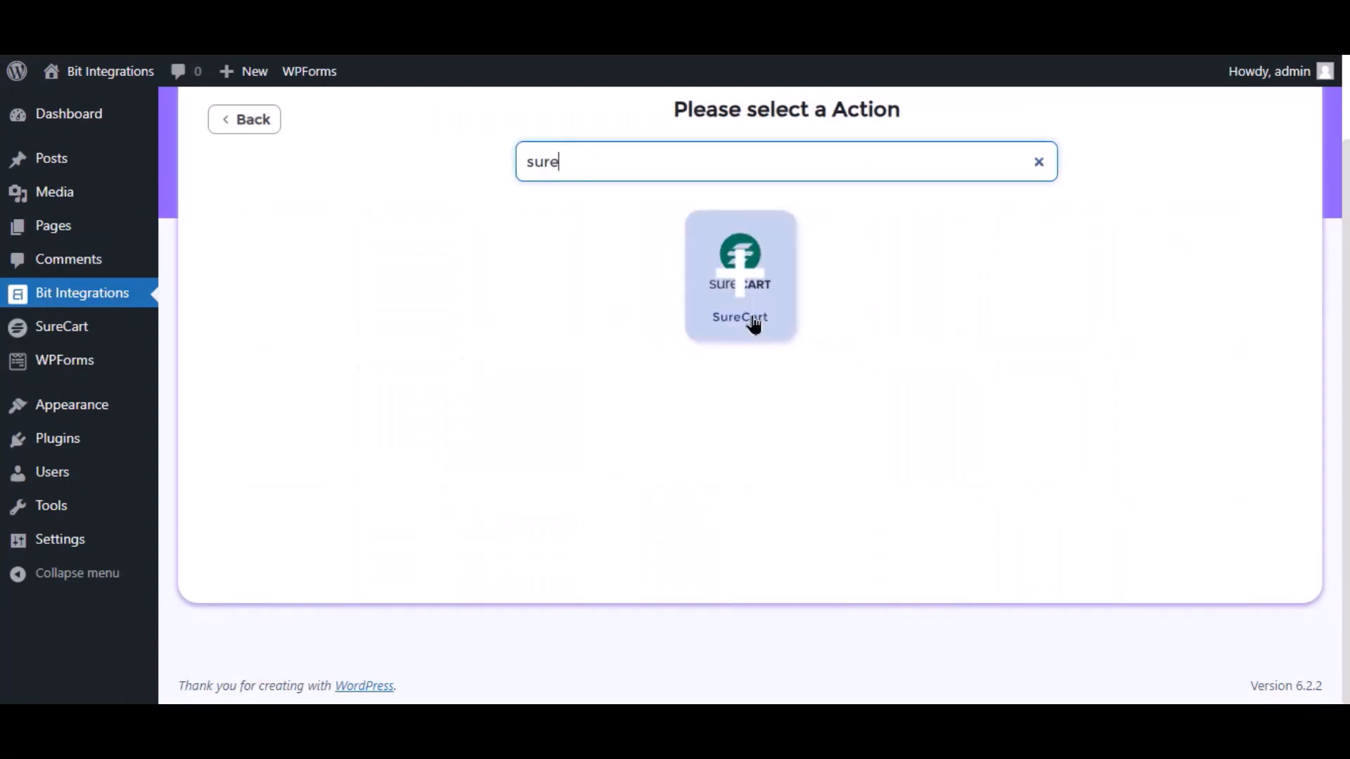
left_click(753, 324)
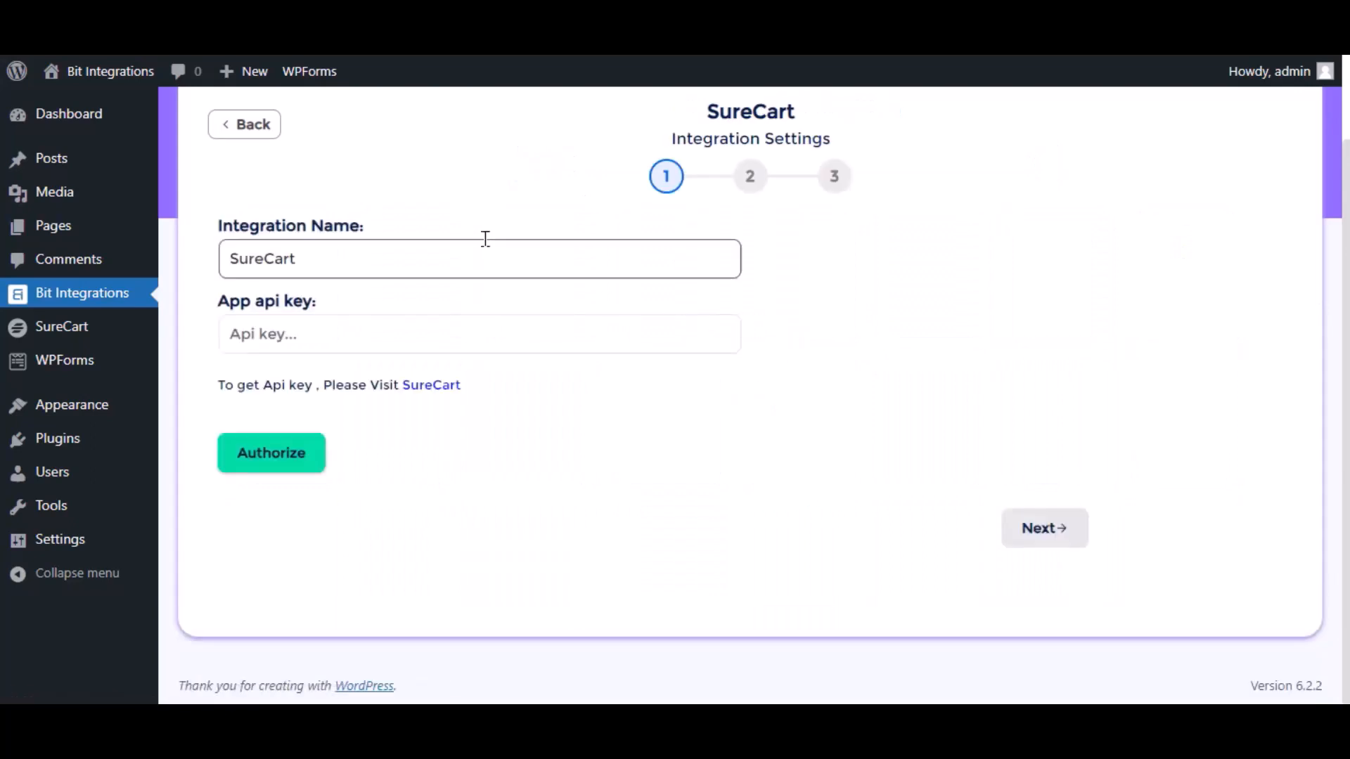
- Keep 'SureCart' as the integration name and follow the SureCart link to obtain an API key
double_click(402, 270)
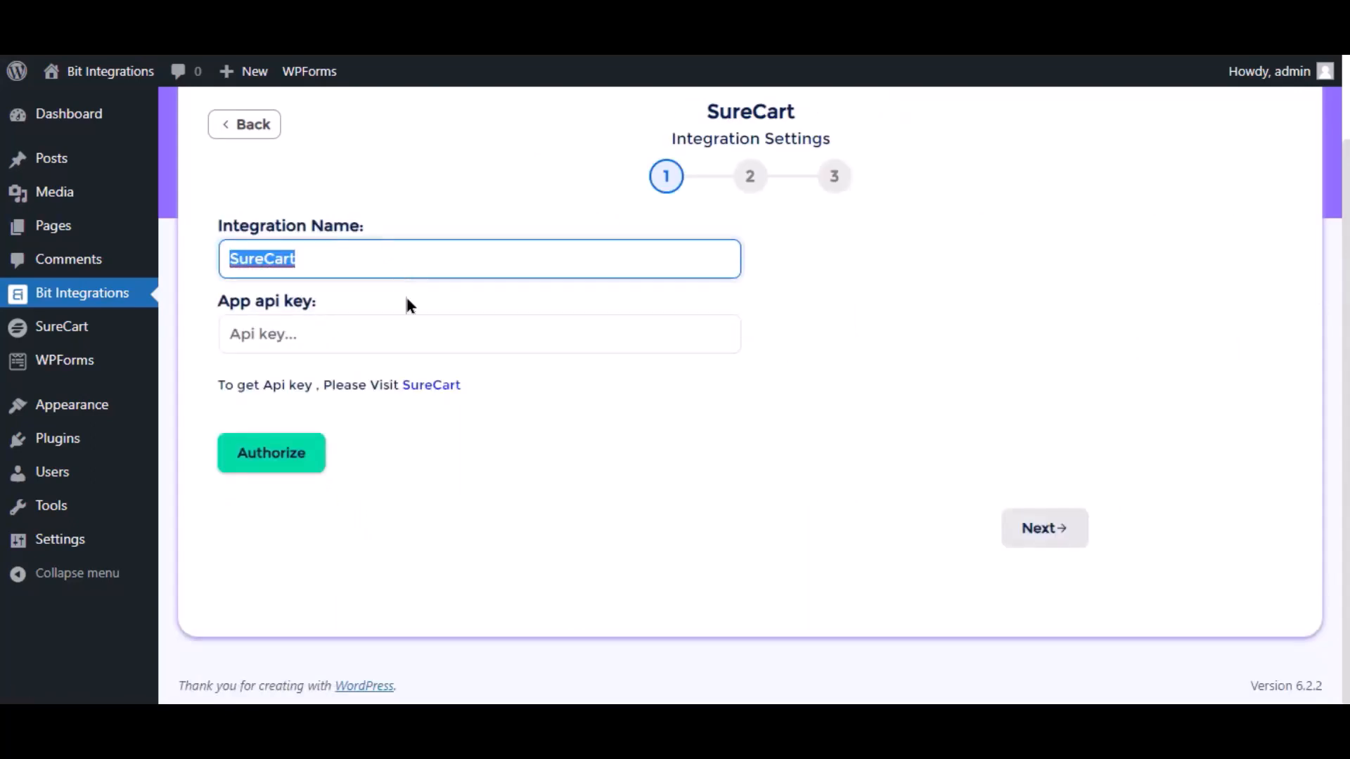
left_click(417, 322)
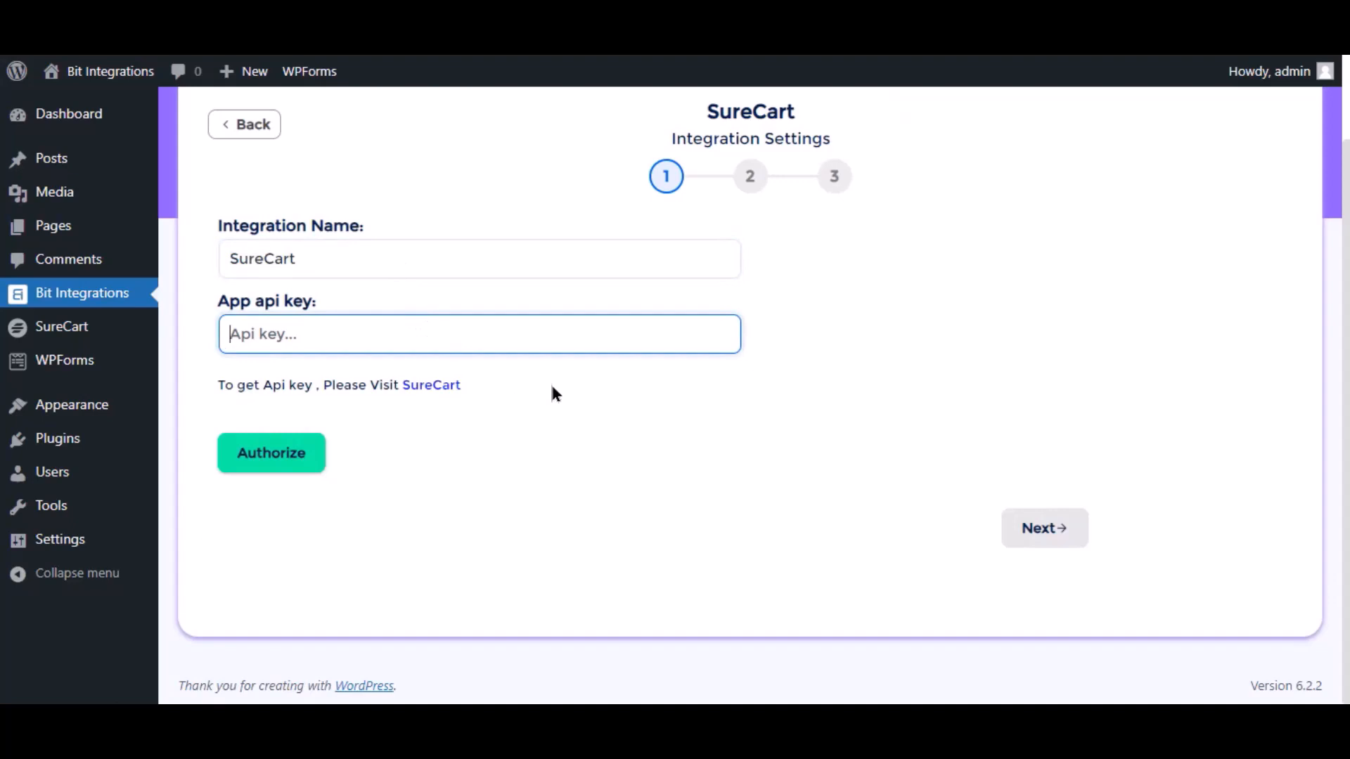
left_click(447, 392)
- Create a SureCart API token named 'Bit Integrations' and open its details to copy it
left_click(447, 391)
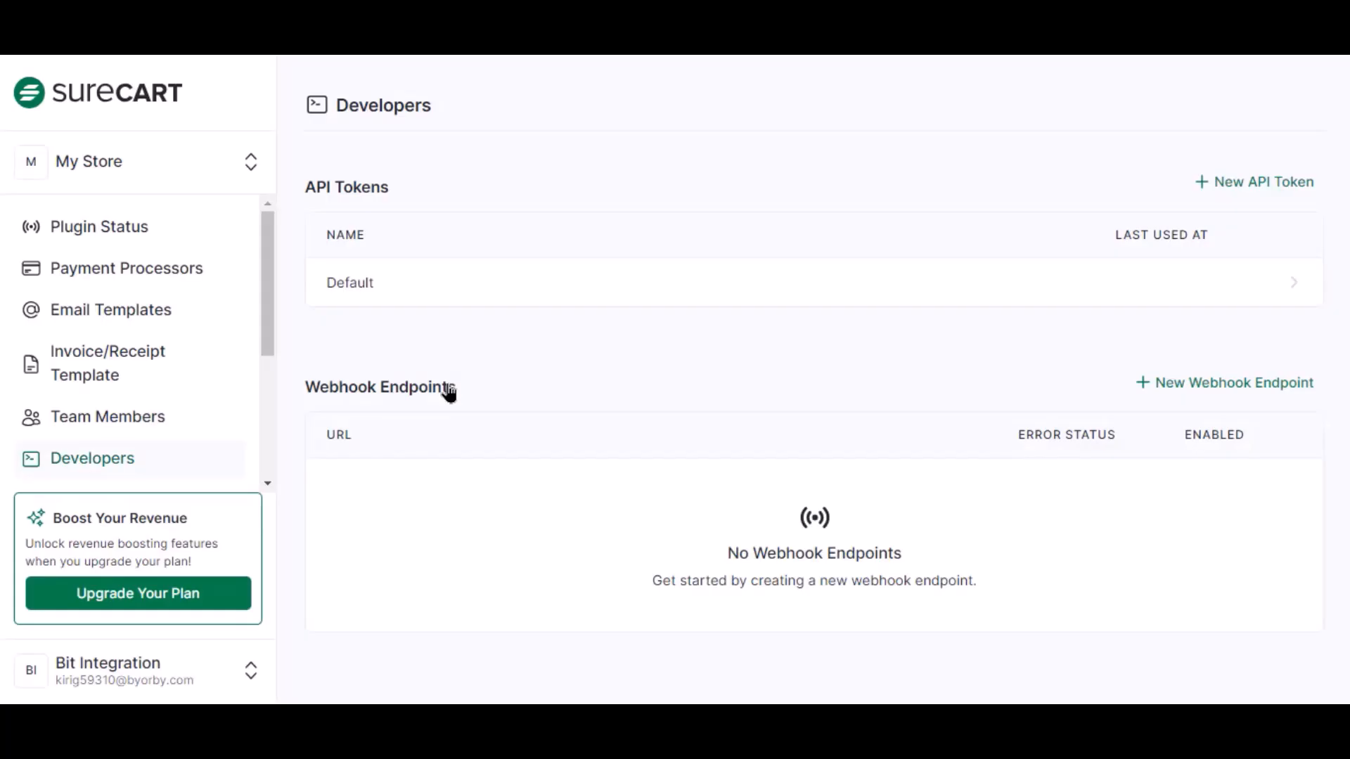
left_click(1220, 188)
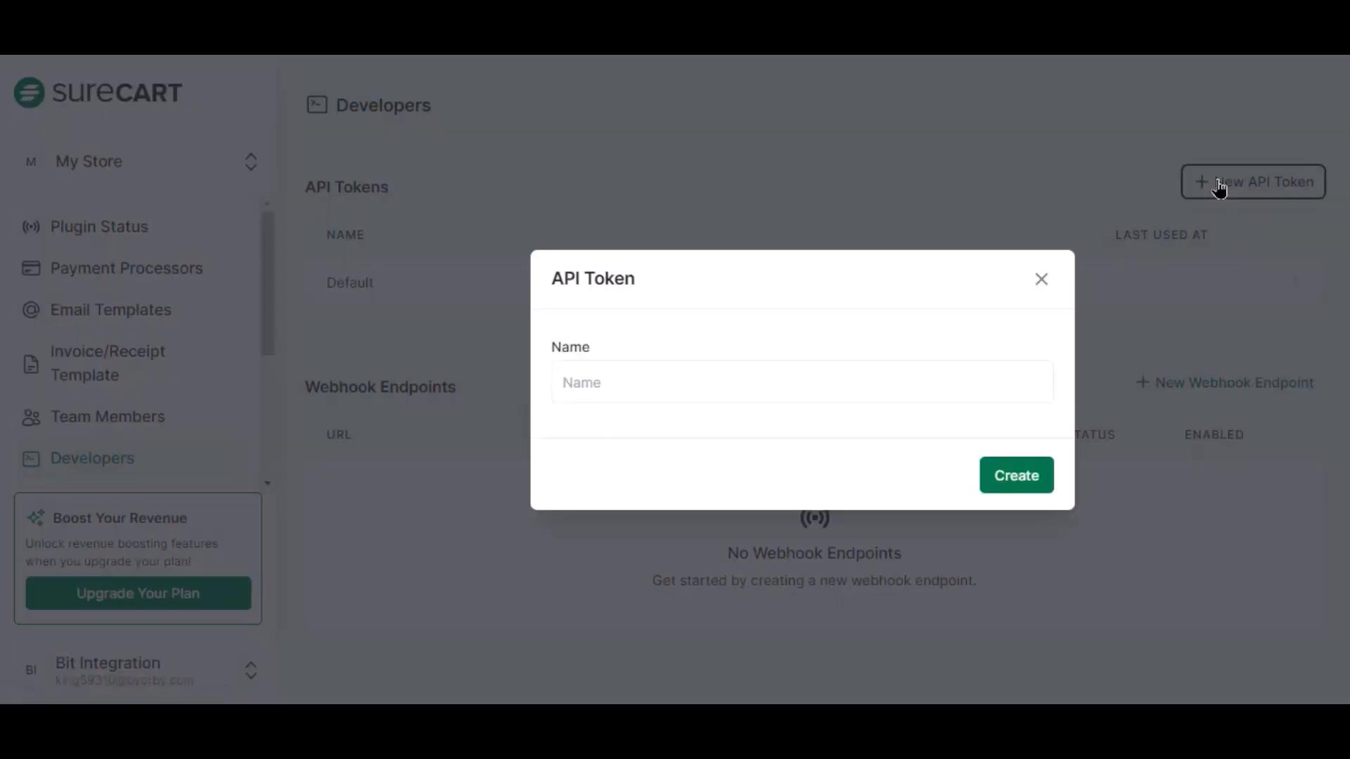
left_click(786, 366)
type("Bit Integrations")
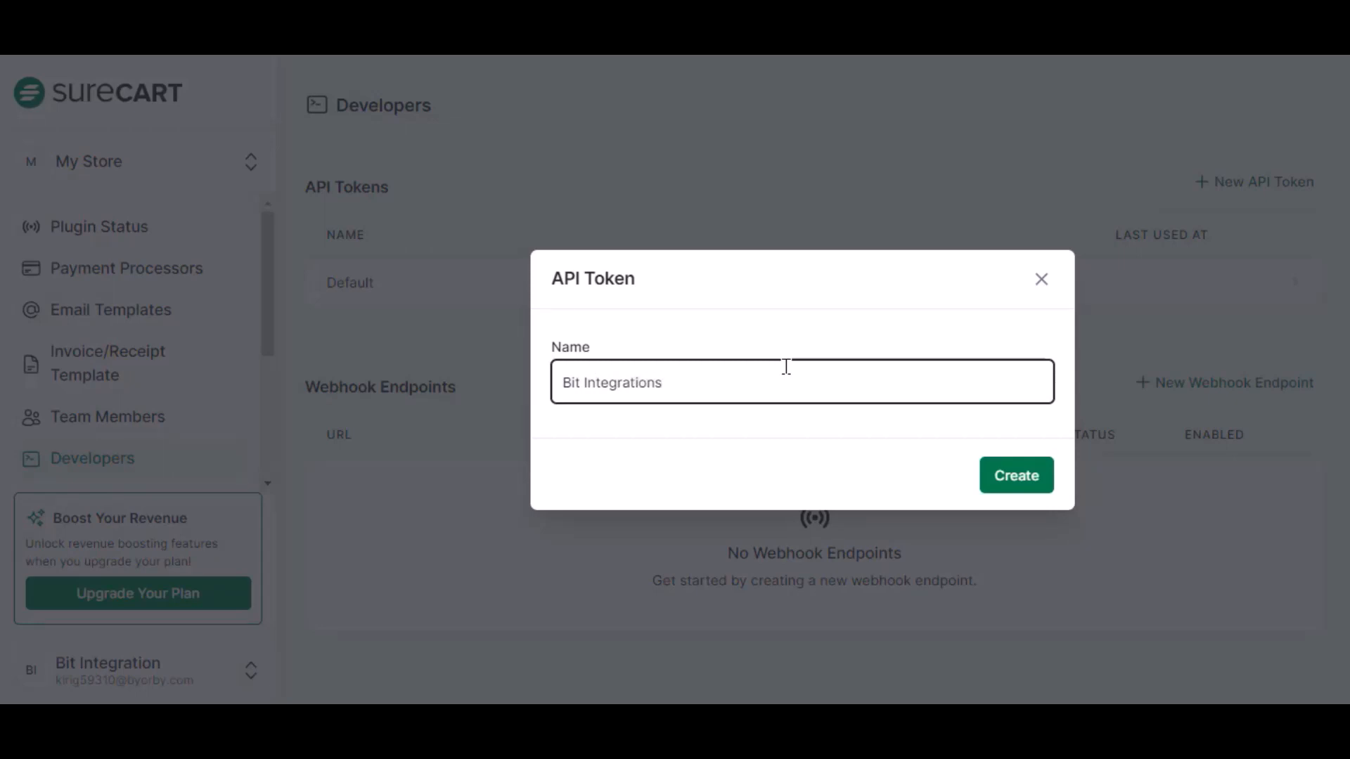
left_click(1013, 484)
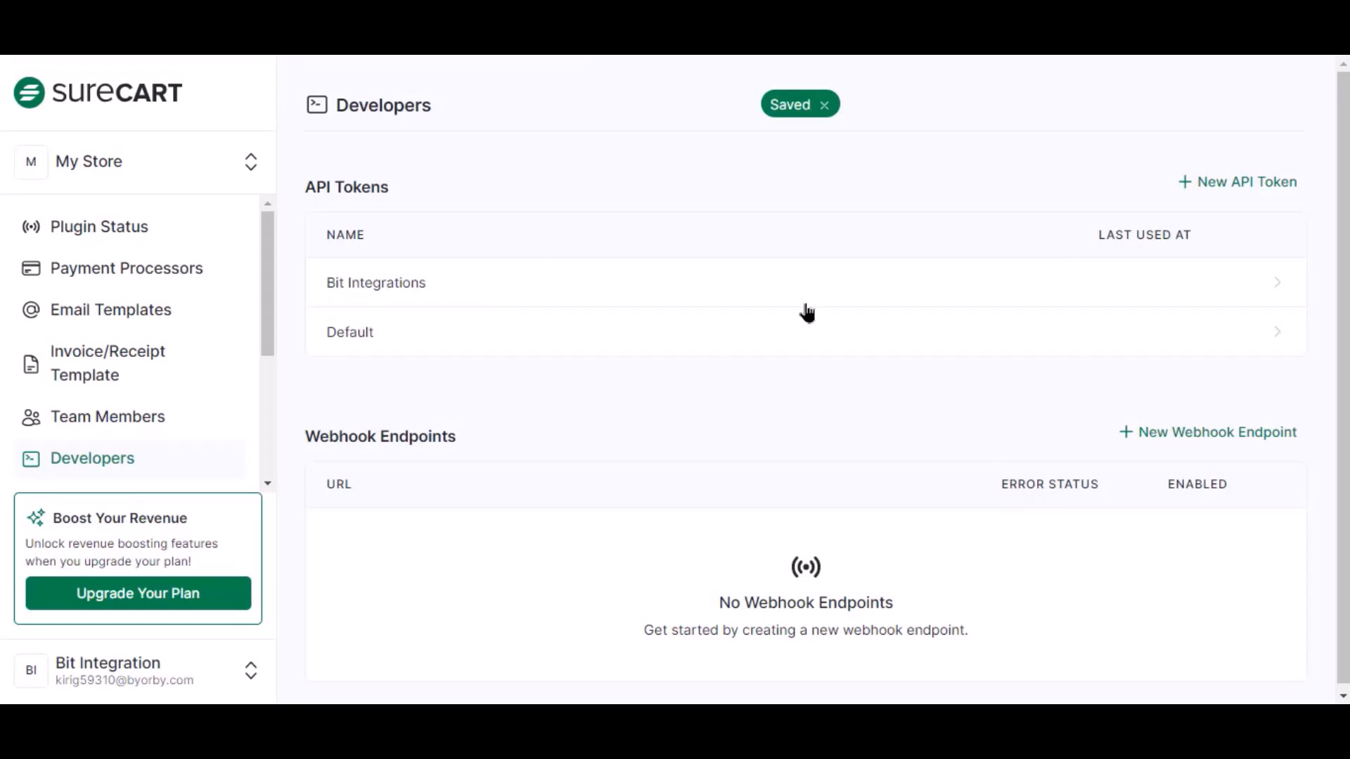
left_click(772, 277)
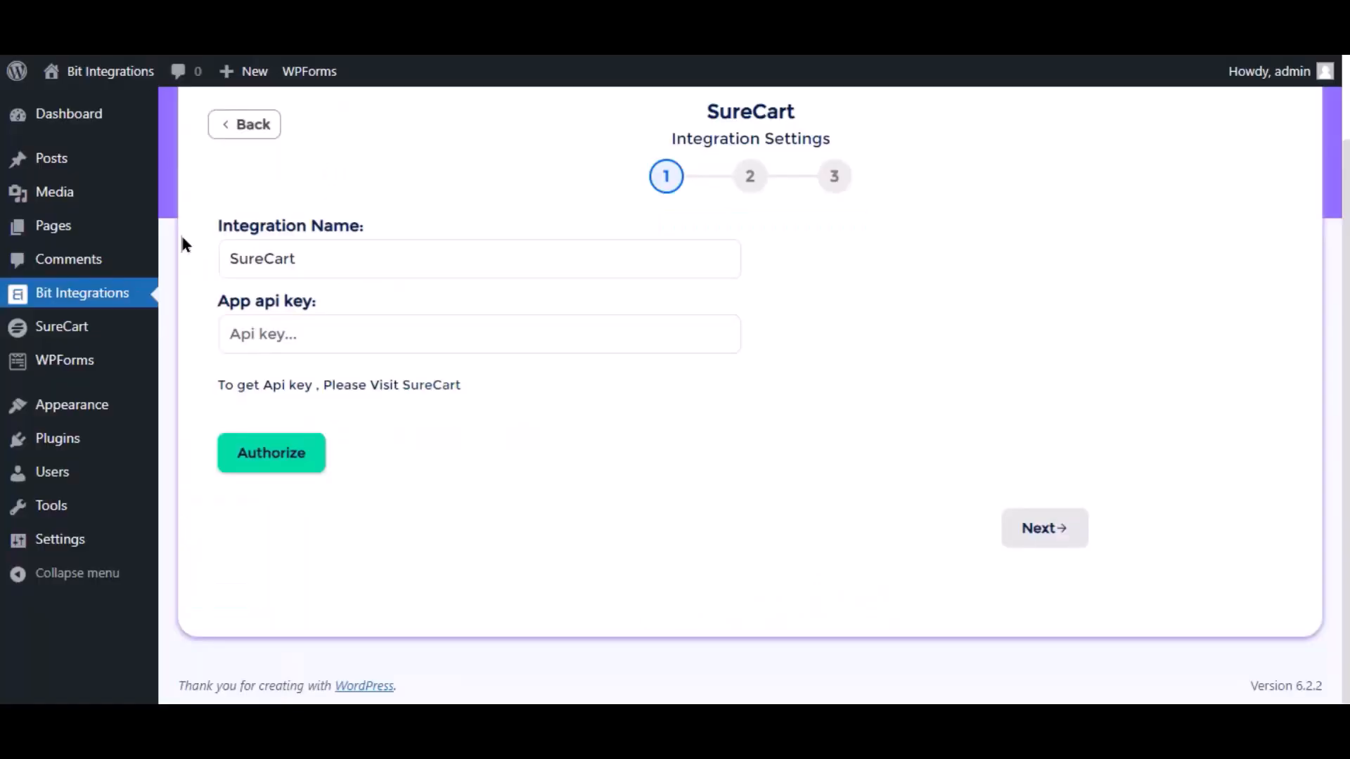
- Paste the SureCart API token into App api key, authorize it, and continue to field mapping
left_click(365, 341)
key("ctrl+v")
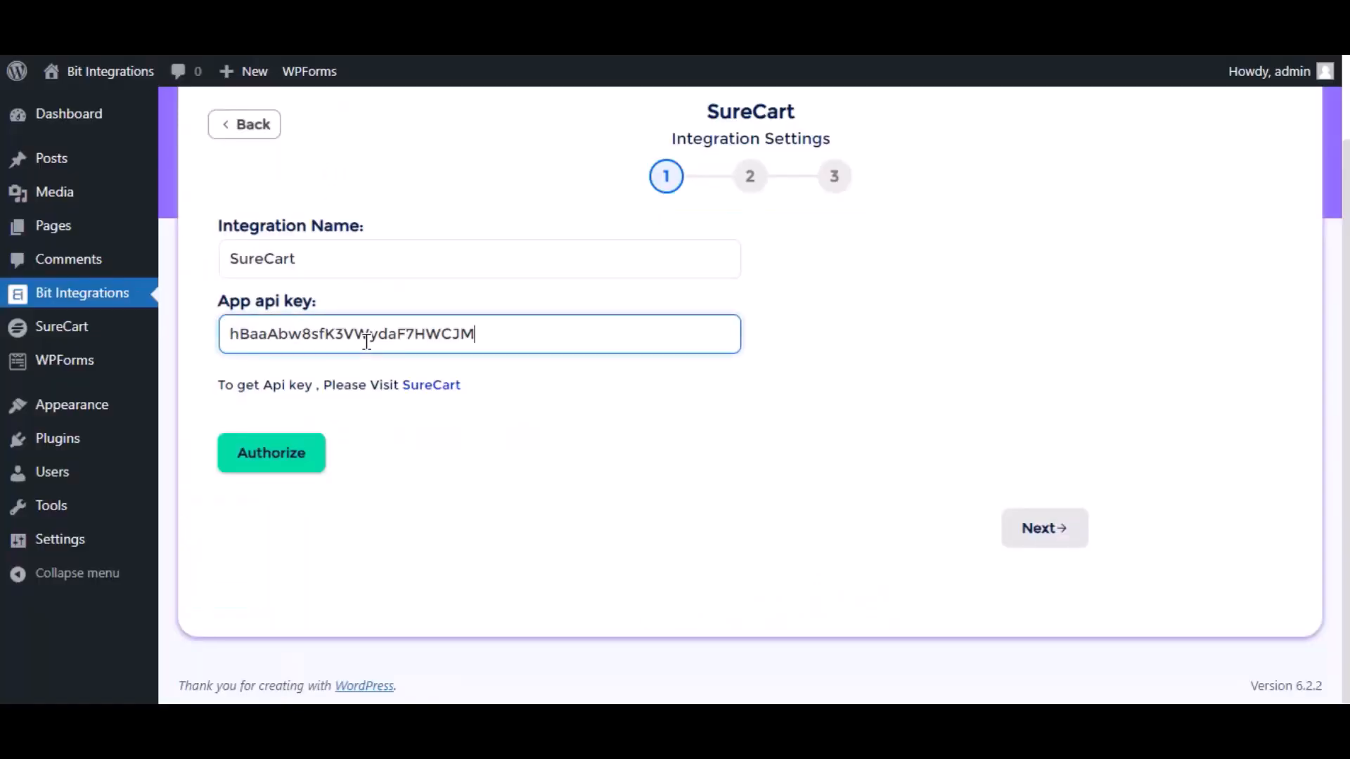
left_click(524, 372)
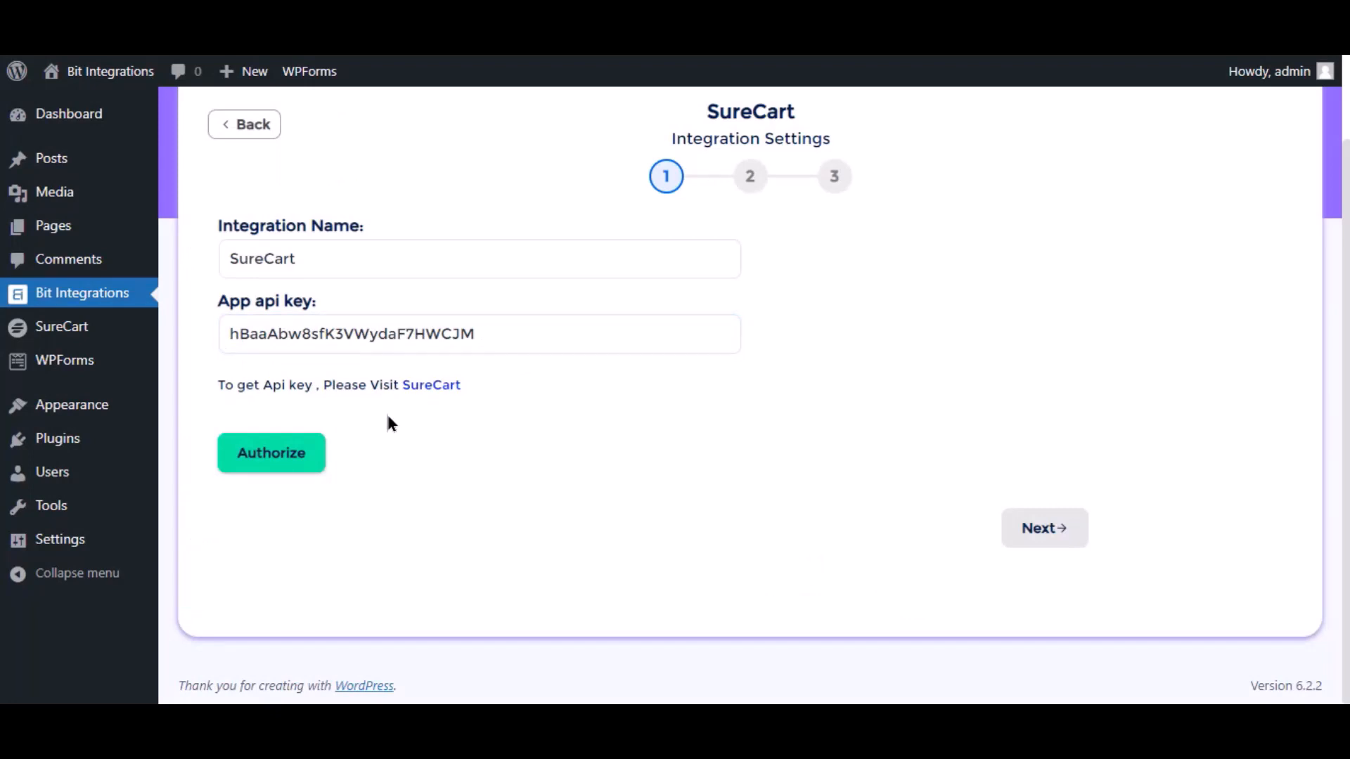
left_click(308, 457)
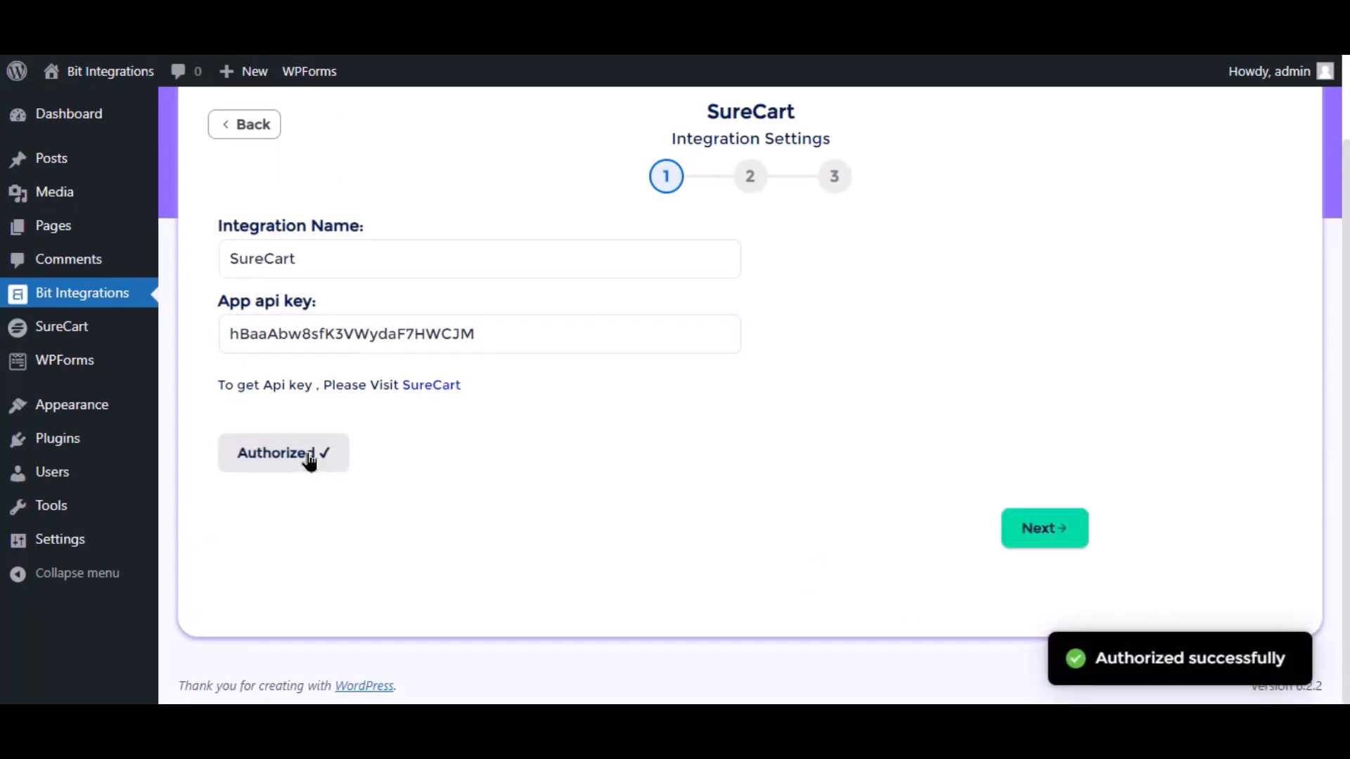
left_click(1028, 548)
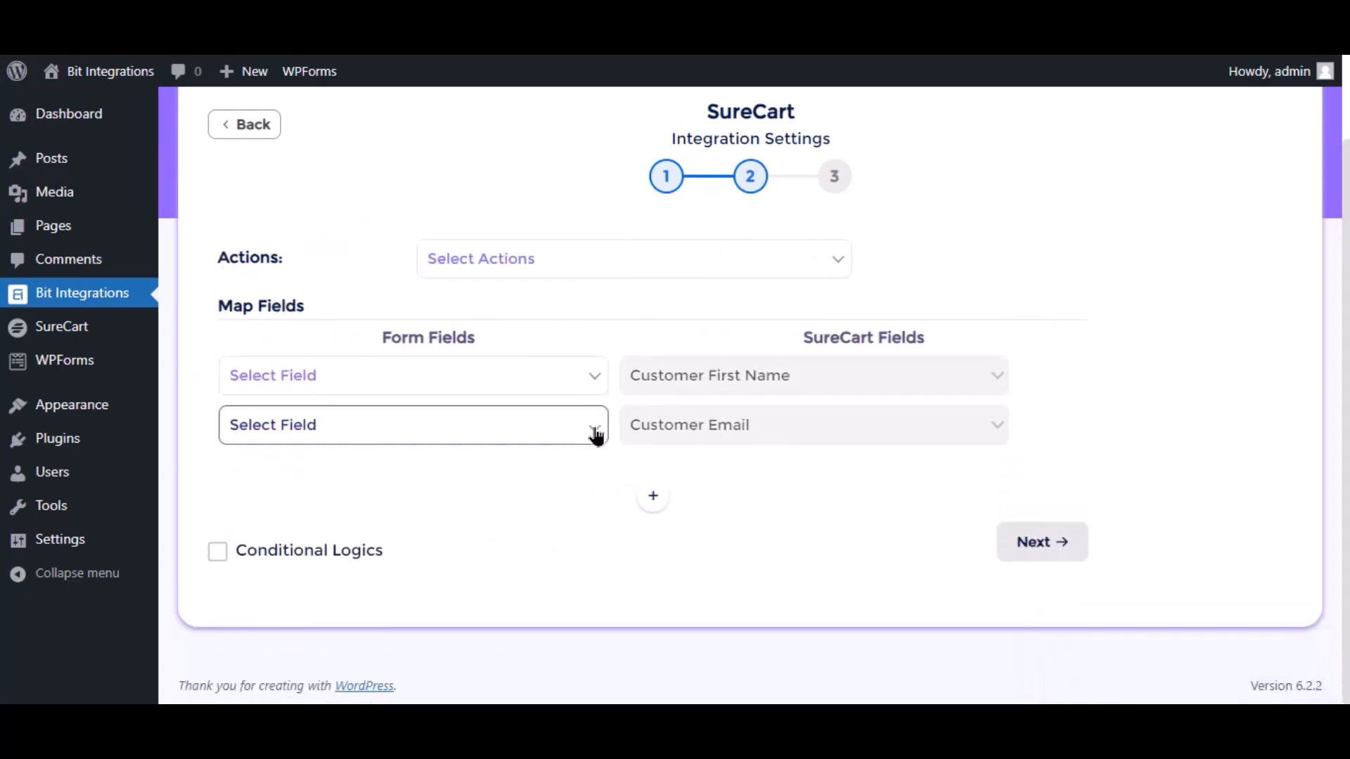
- Set the action to Create Customer and map Name to Customer First Name and Email to Customer Email
left_click(541, 263)
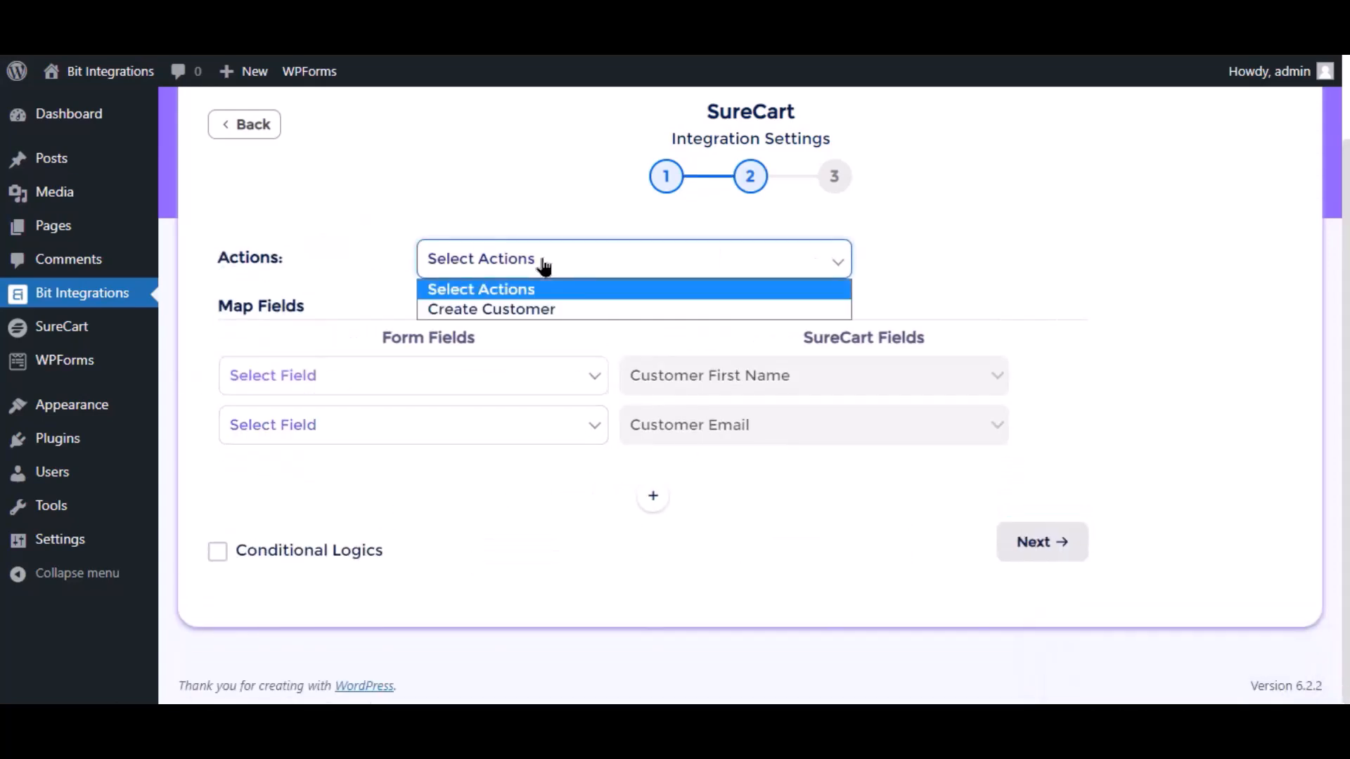
left_click(506, 314)
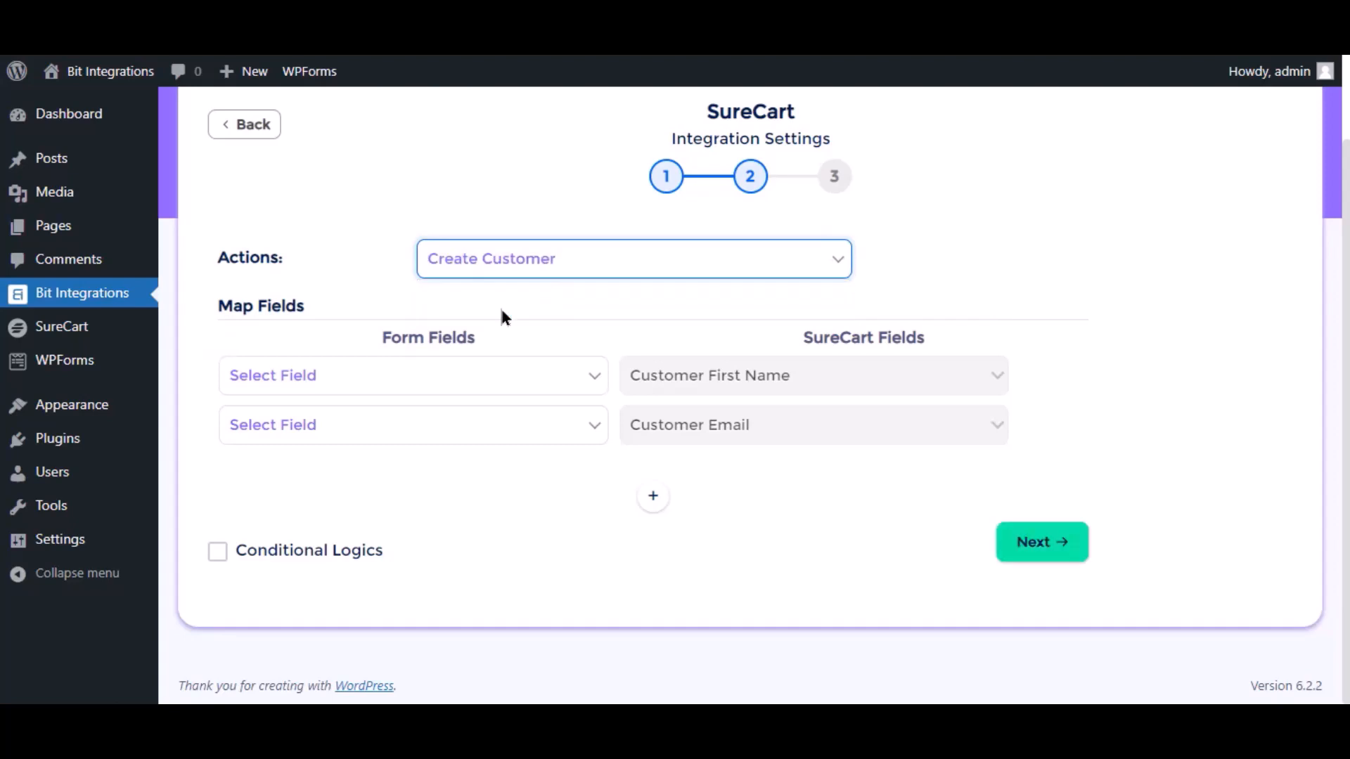
left_click(403, 391)
left_click(302, 444)
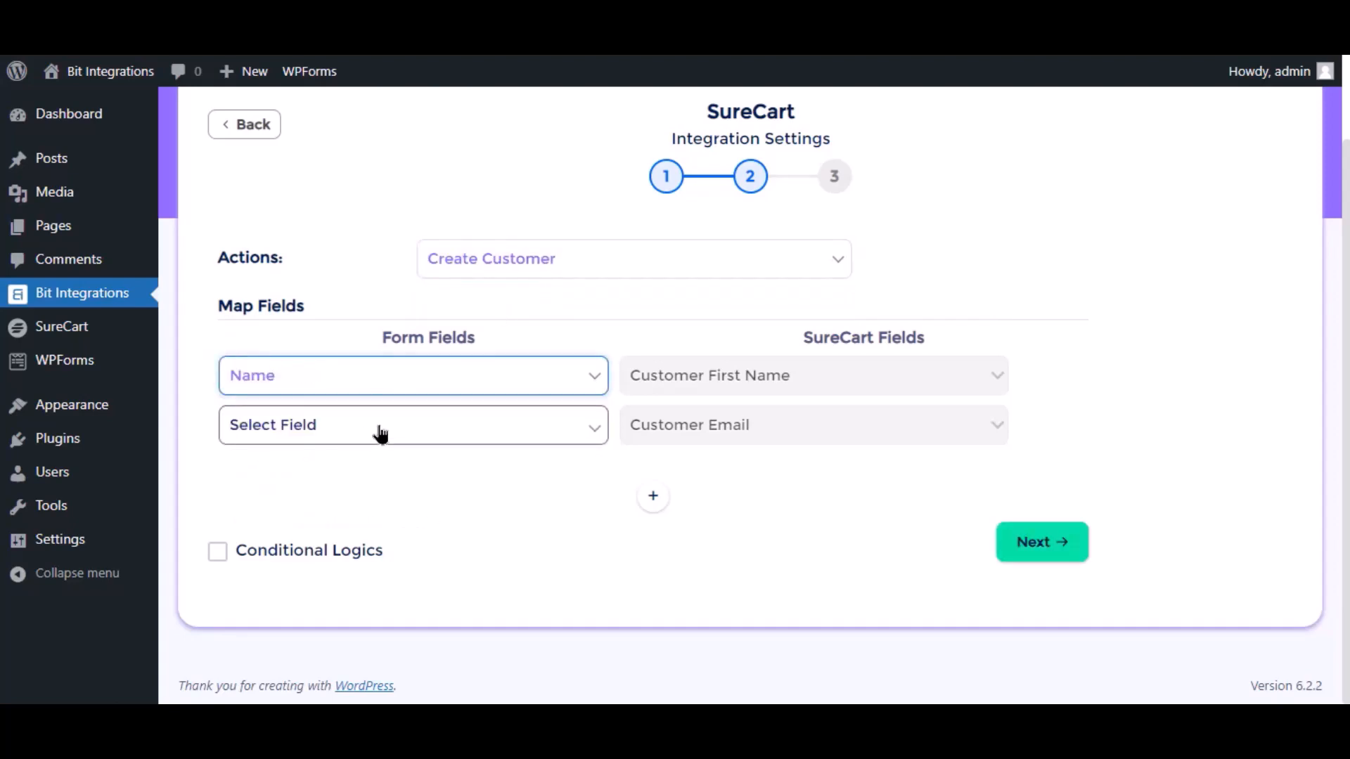
left_click(379, 434)
left_click(298, 516)
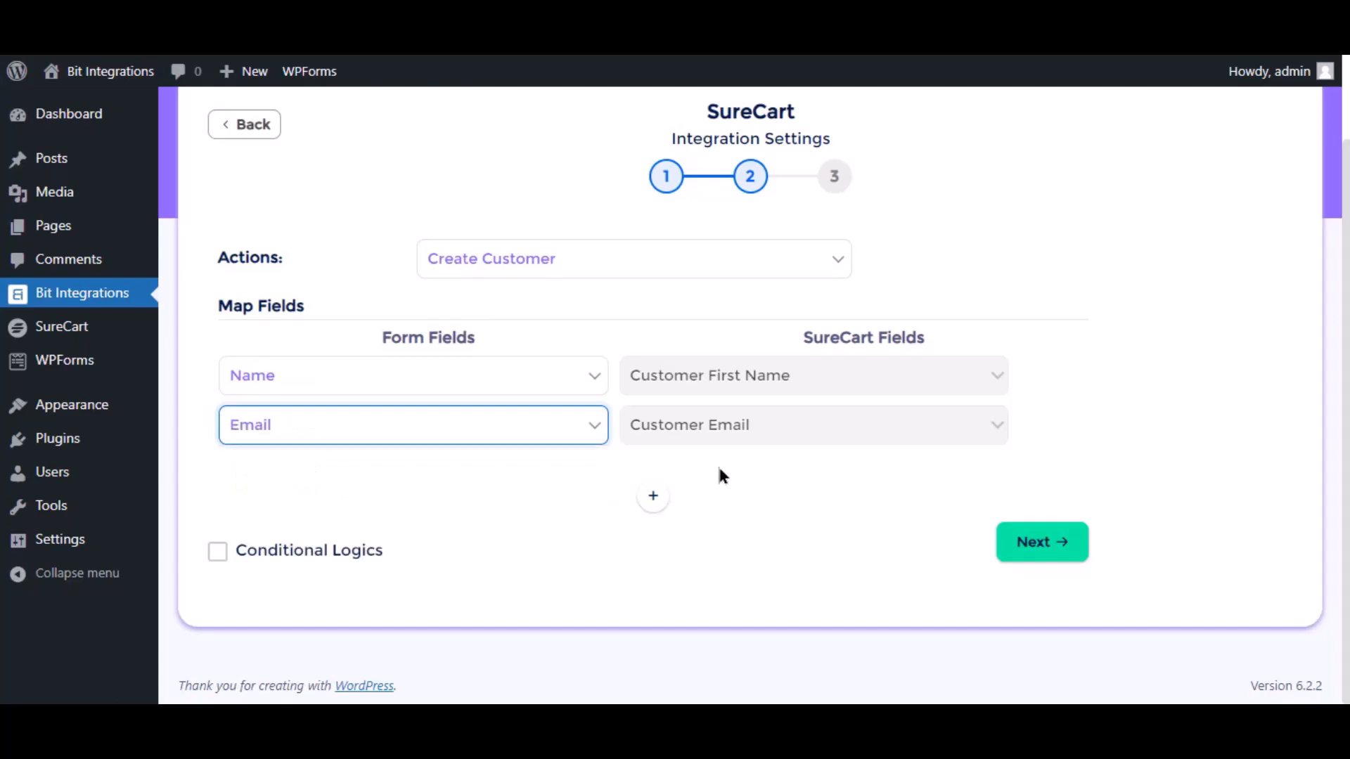
- Add a Phone → Customer Phone mapping row, then toggle Conditional Logics on and back off
left_click(651, 499)
left_click(386, 485)
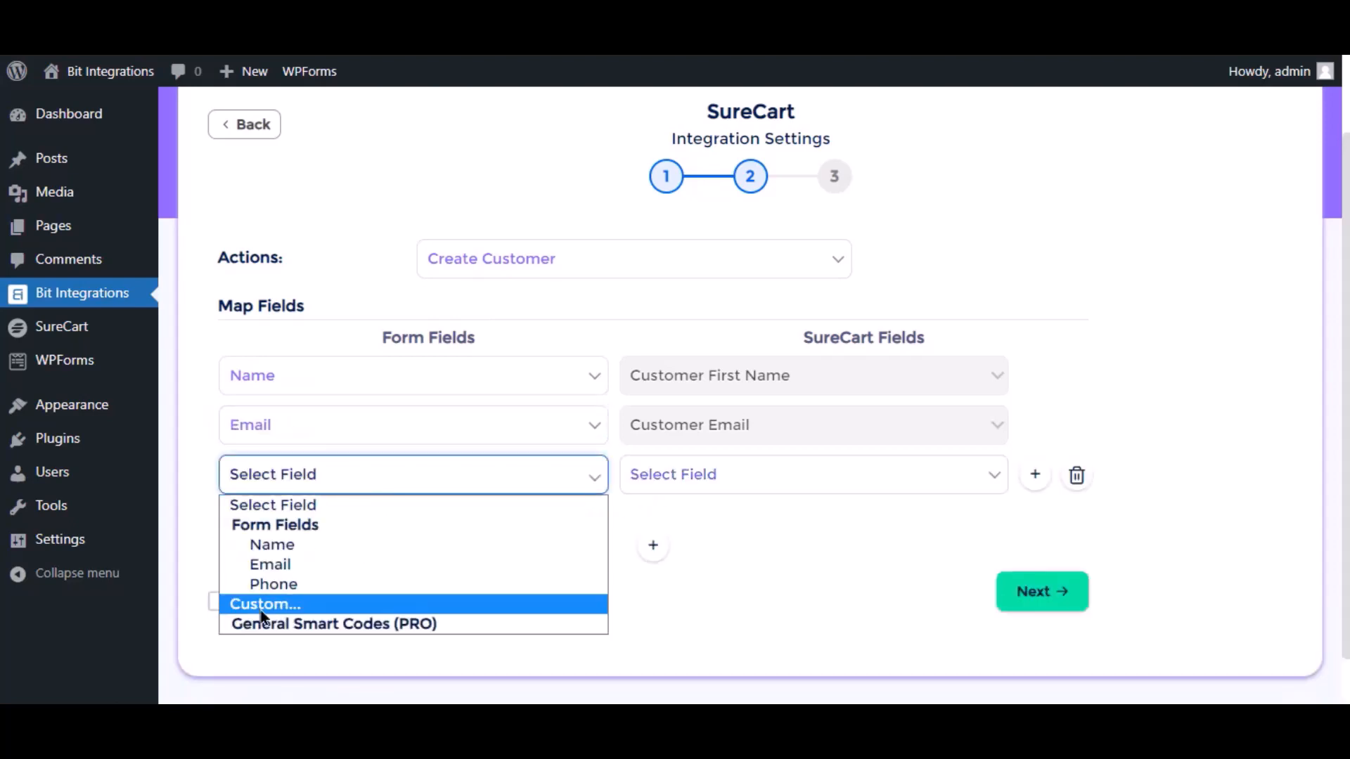
left_click(306, 587)
left_click(737, 479)
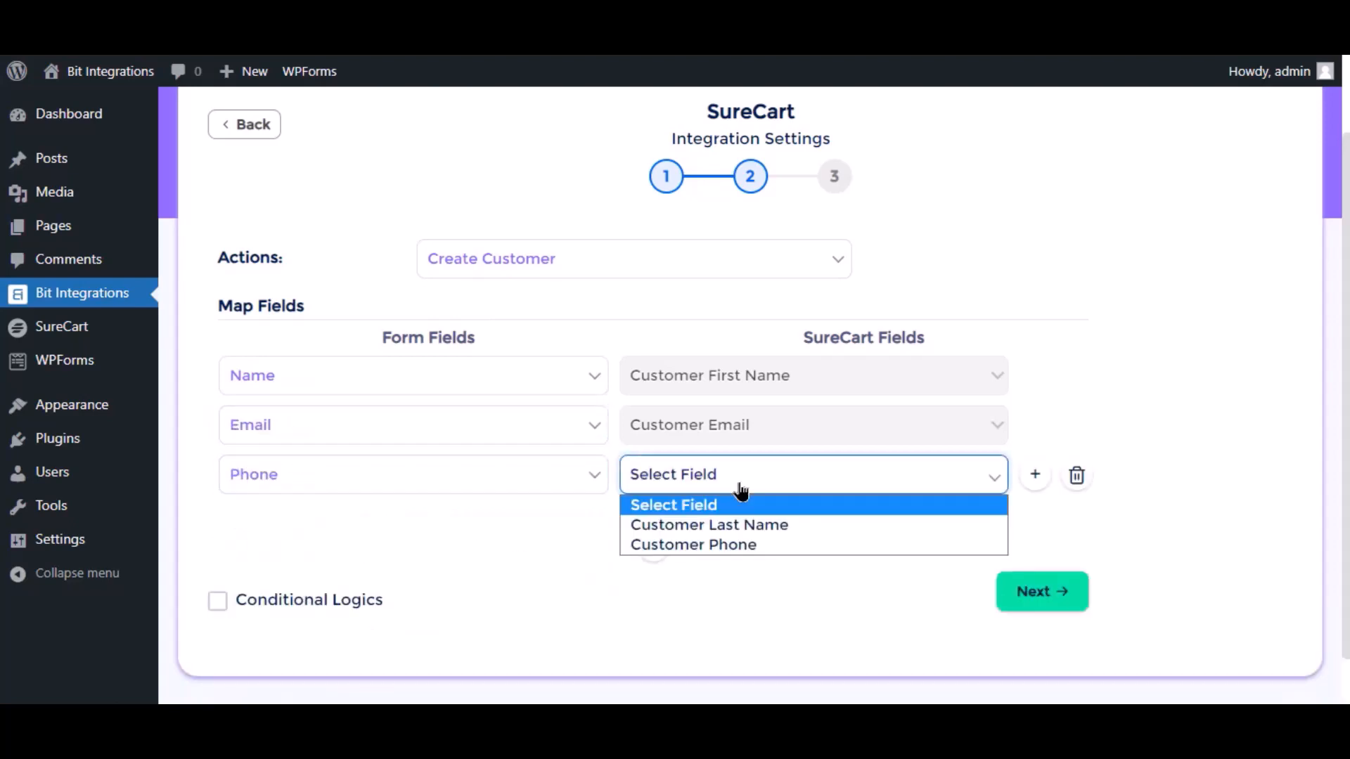
left_click(728, 546)
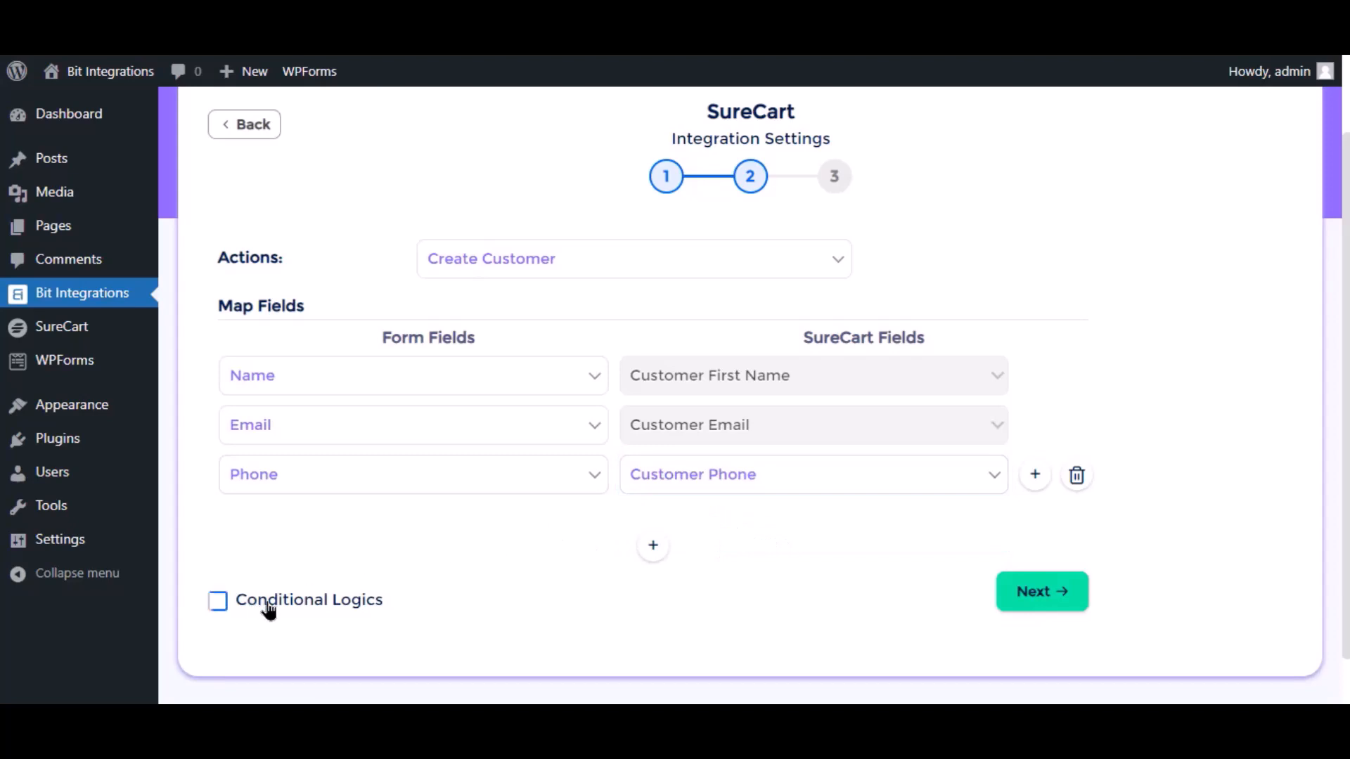
left_click(222, 610)
scroll(304, 566, "down", 3)
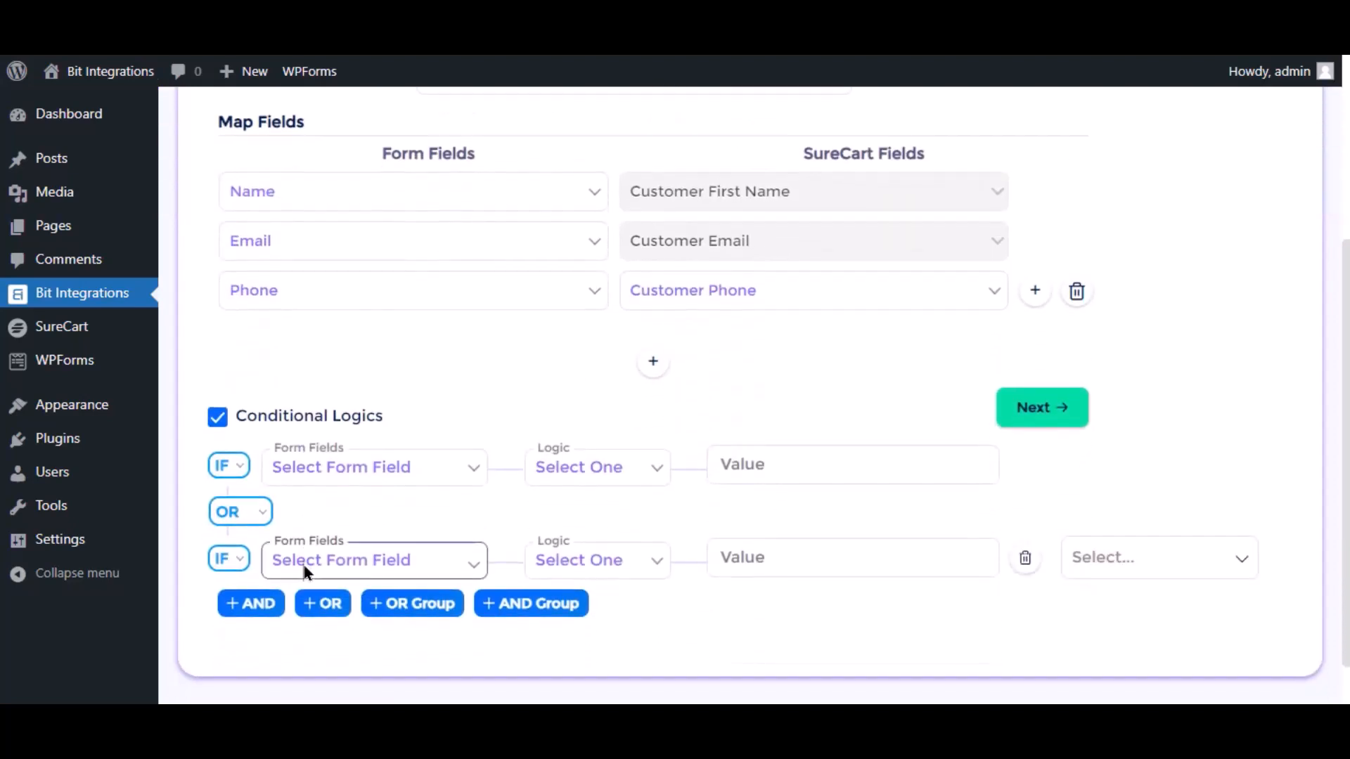
left_click(218, 420)
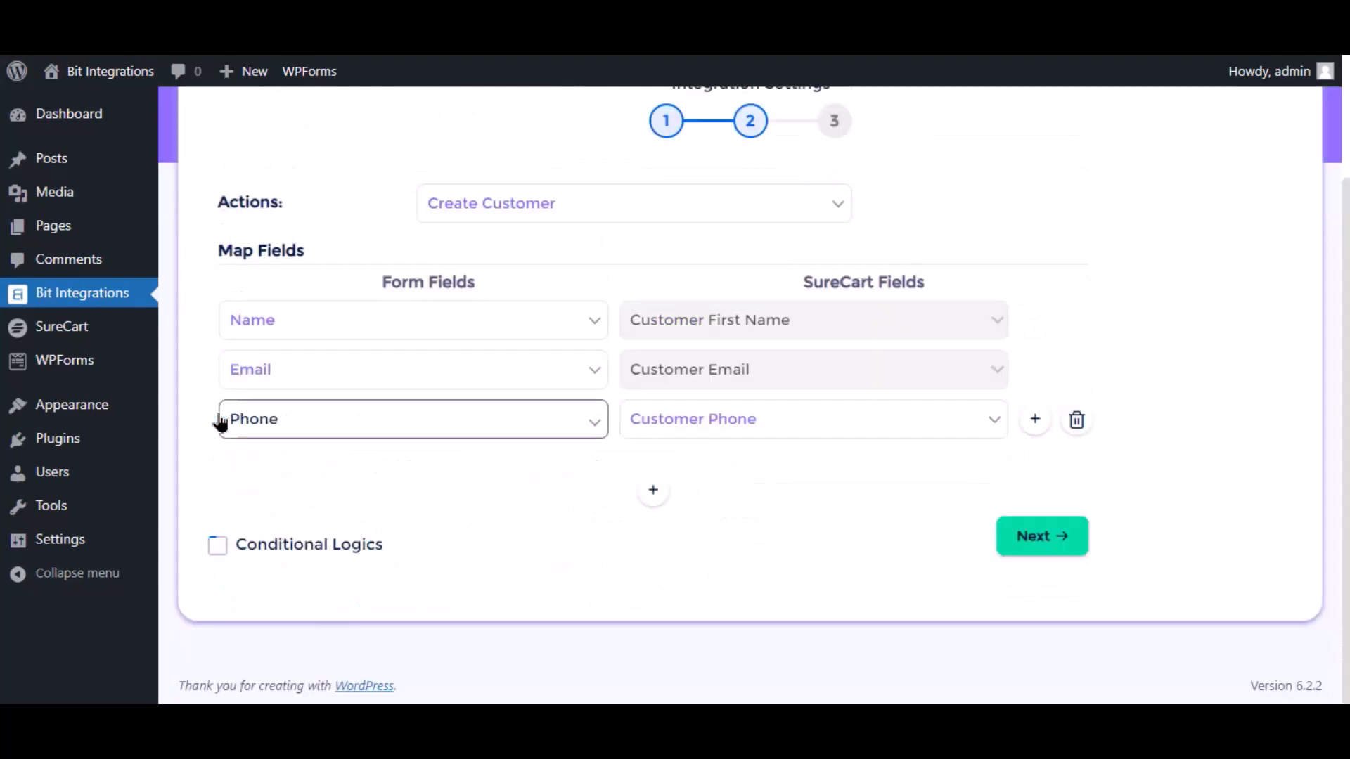
- Finish and save the Bit Integrations flow
left_click(1061, 533)
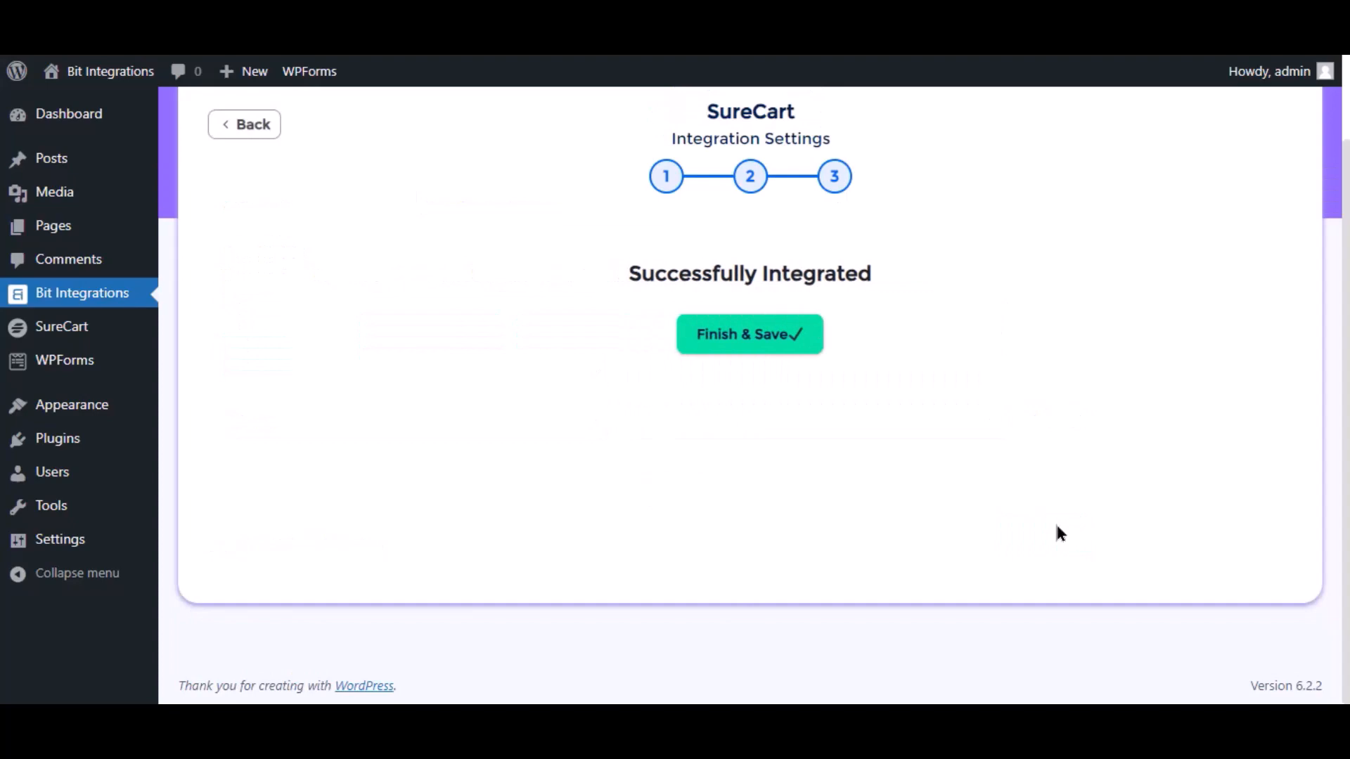
left_click(755, 336)
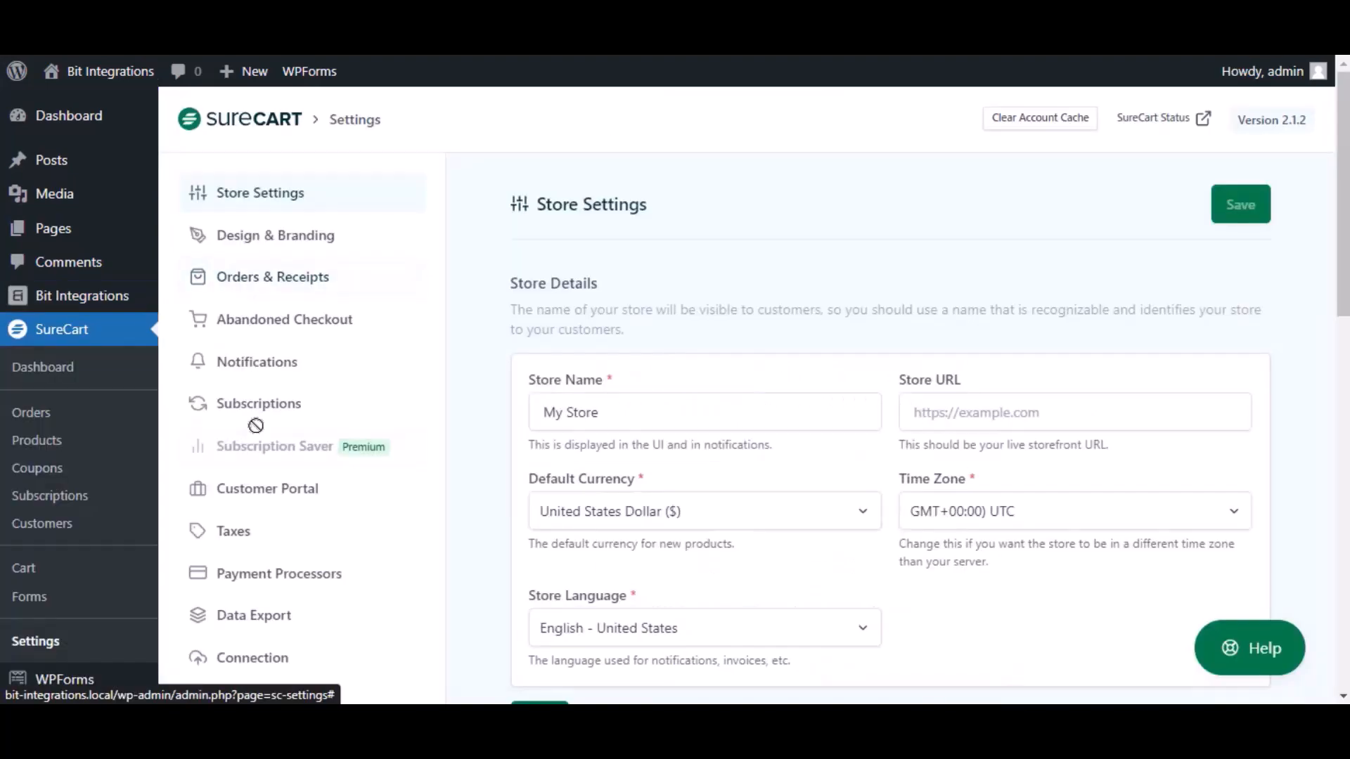
scroll(267, 394, "down", 3)
- Replace the API token in SureCart's Connection settings with the new one and save
left_click(253, 464)
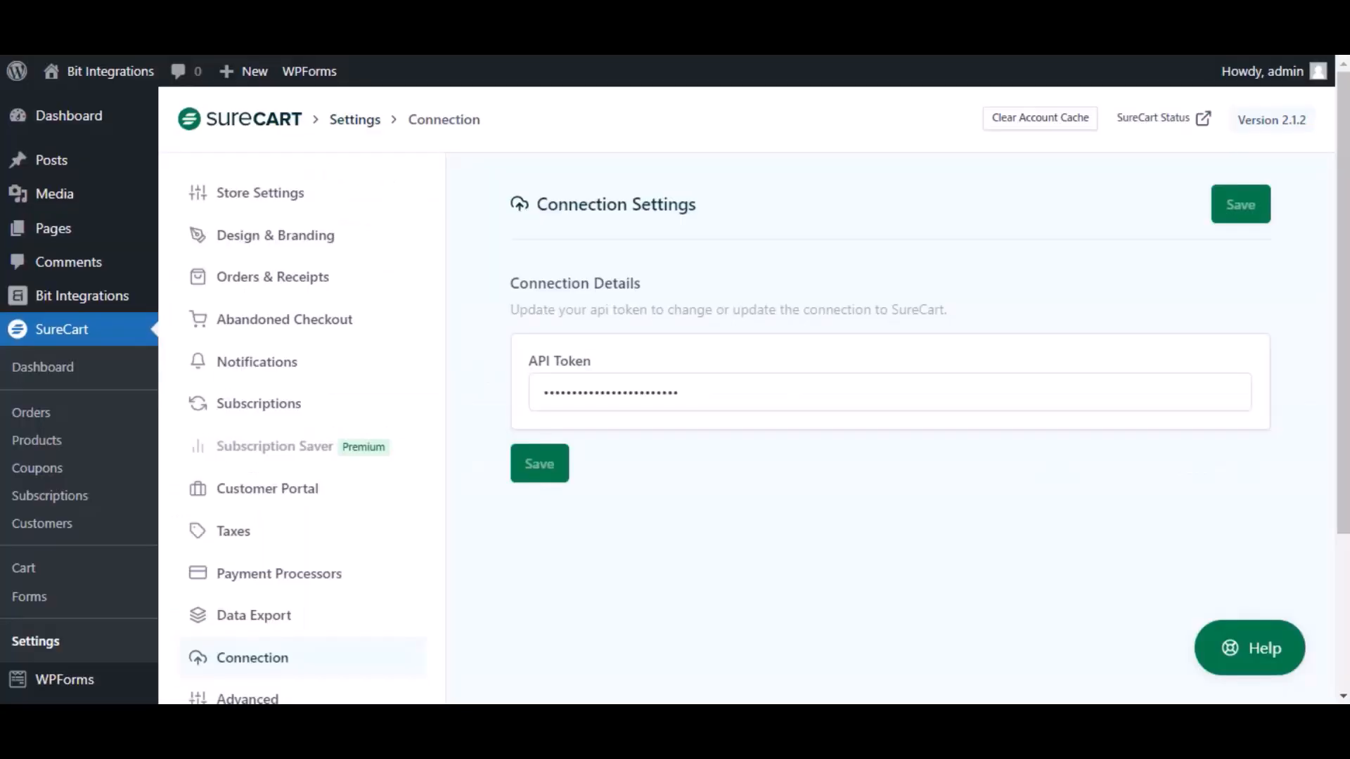
left_click(737, 397)
key("ctrl+a")
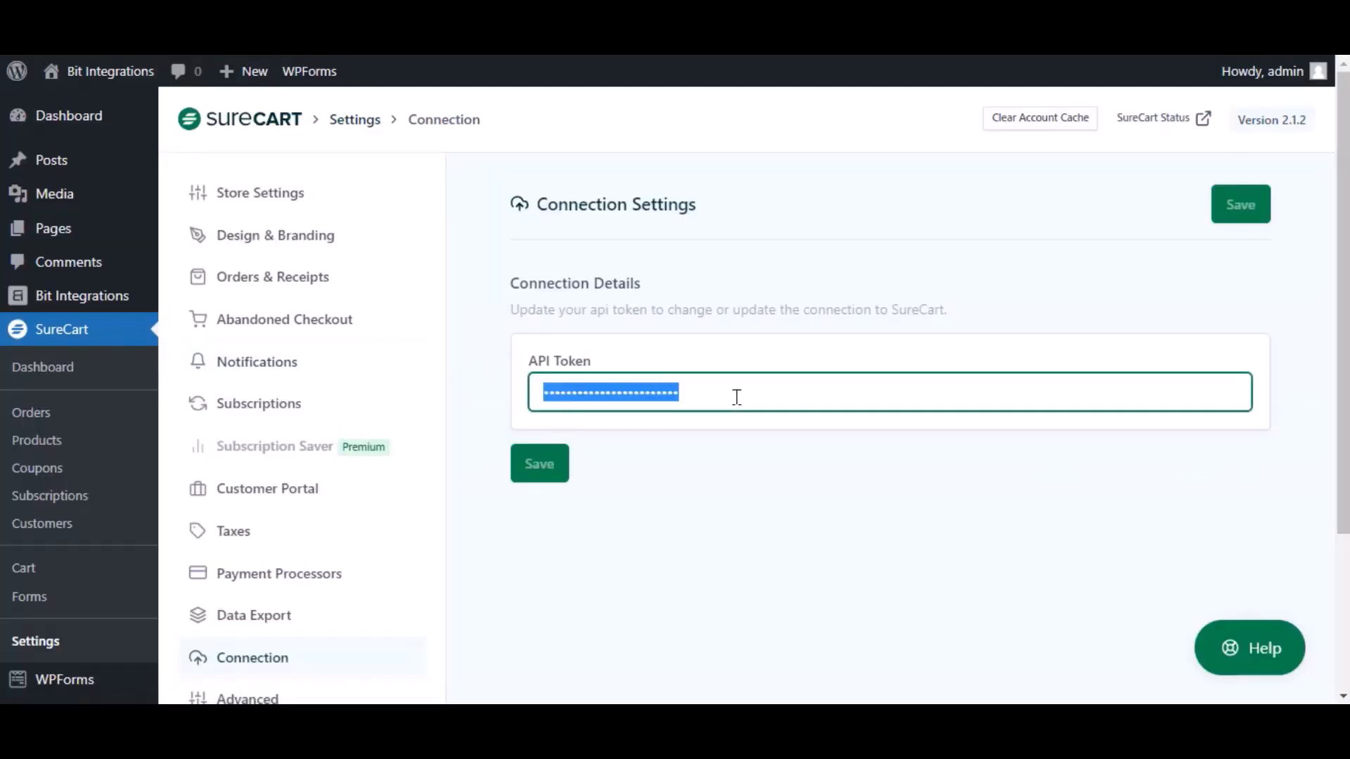
key("ctrl+v")
left_click(521, 478)
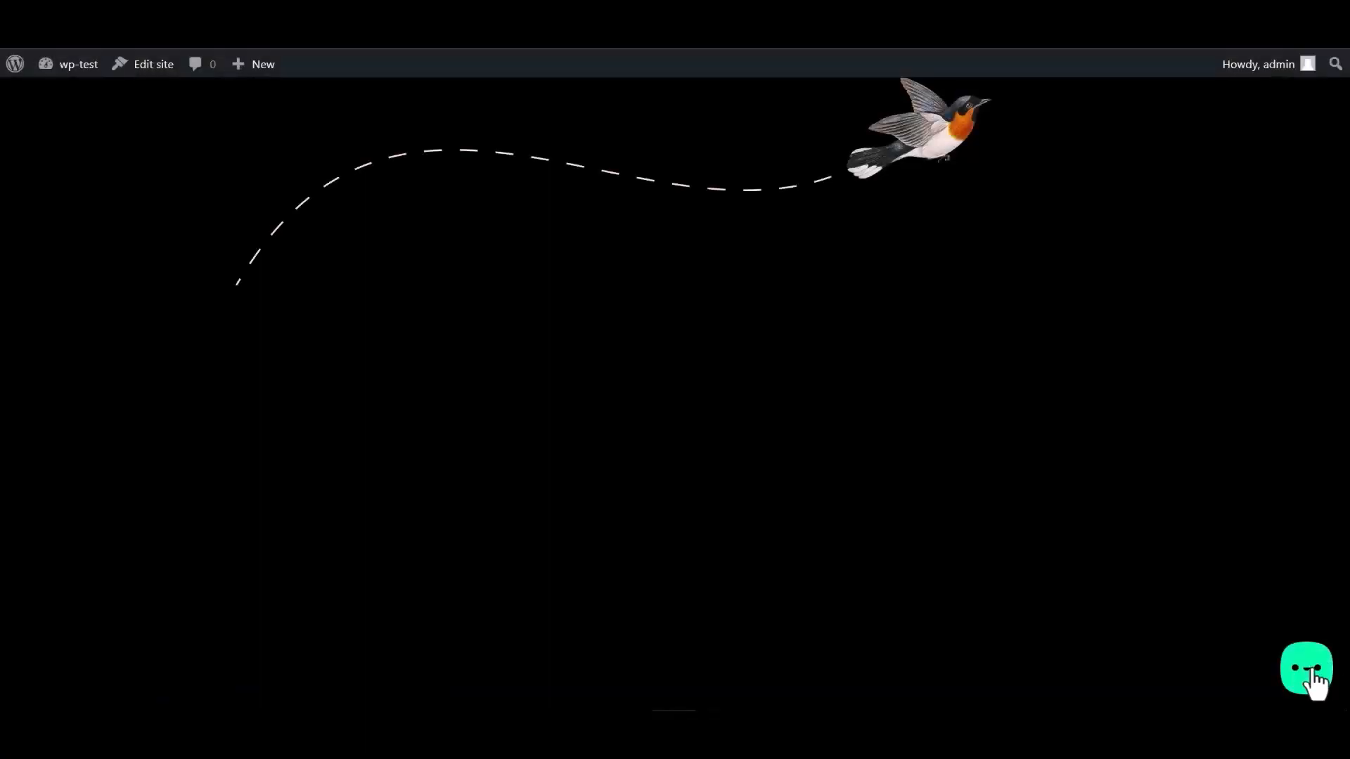
- In the Bit Assist widget's Bit Integrations form, enter the name 'Bit Integrations' and an email address
left_click(1311, 676)
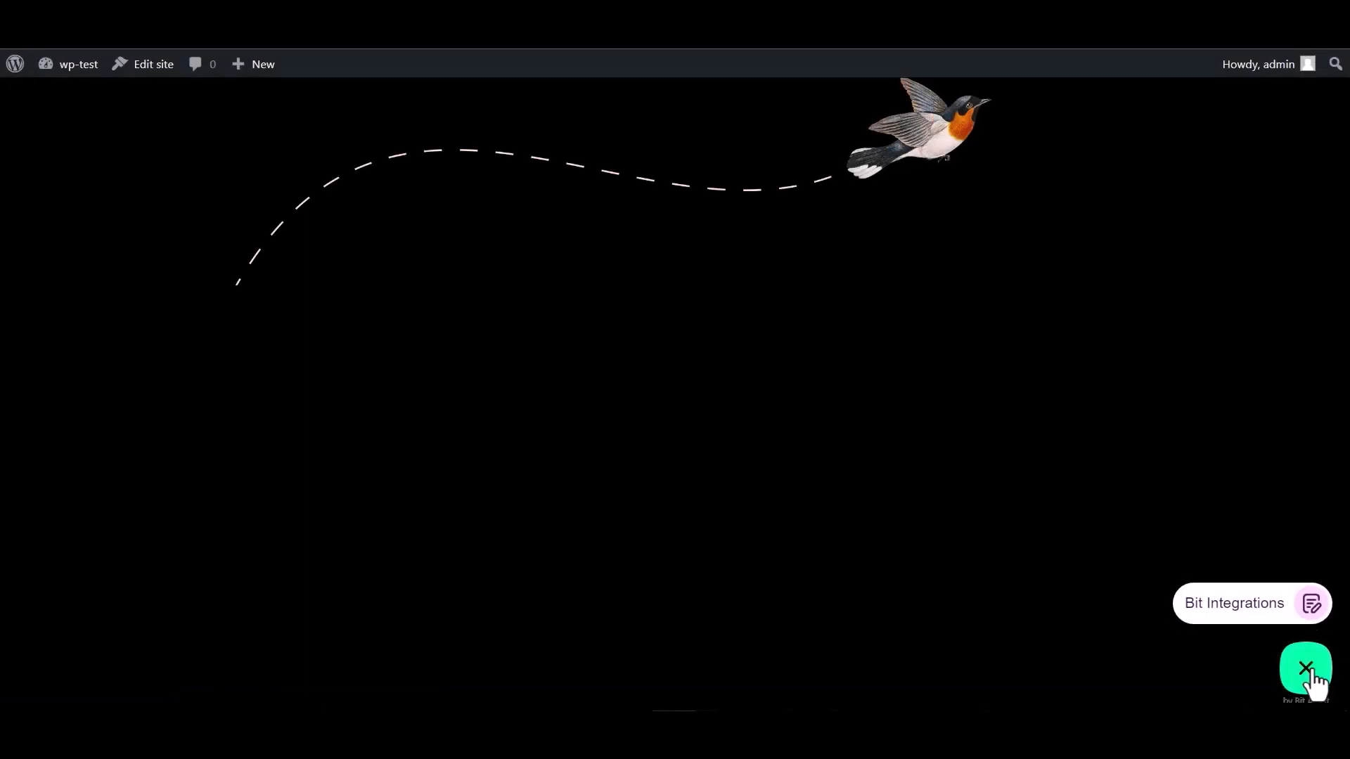
left_click(1232, 605)
type("it ")
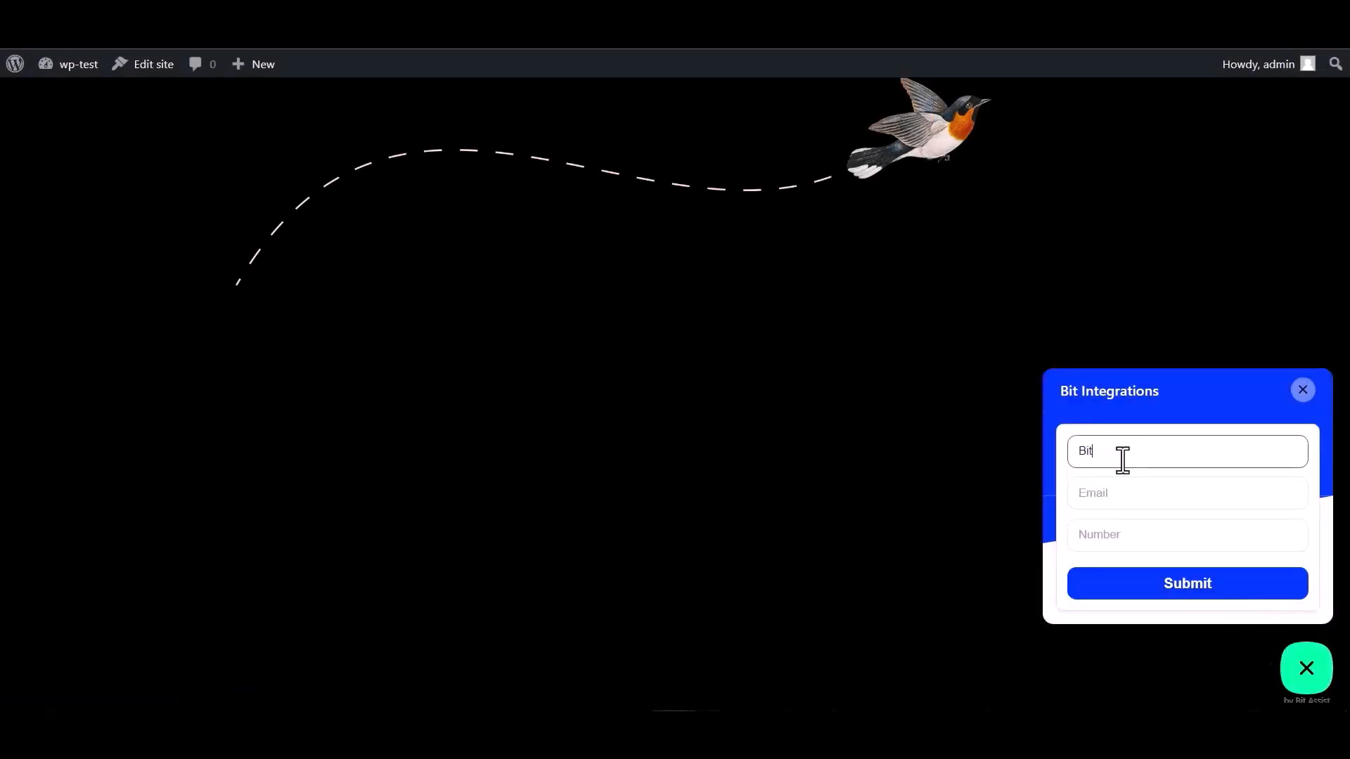
type("Integrations")
left_click(1129, 487)
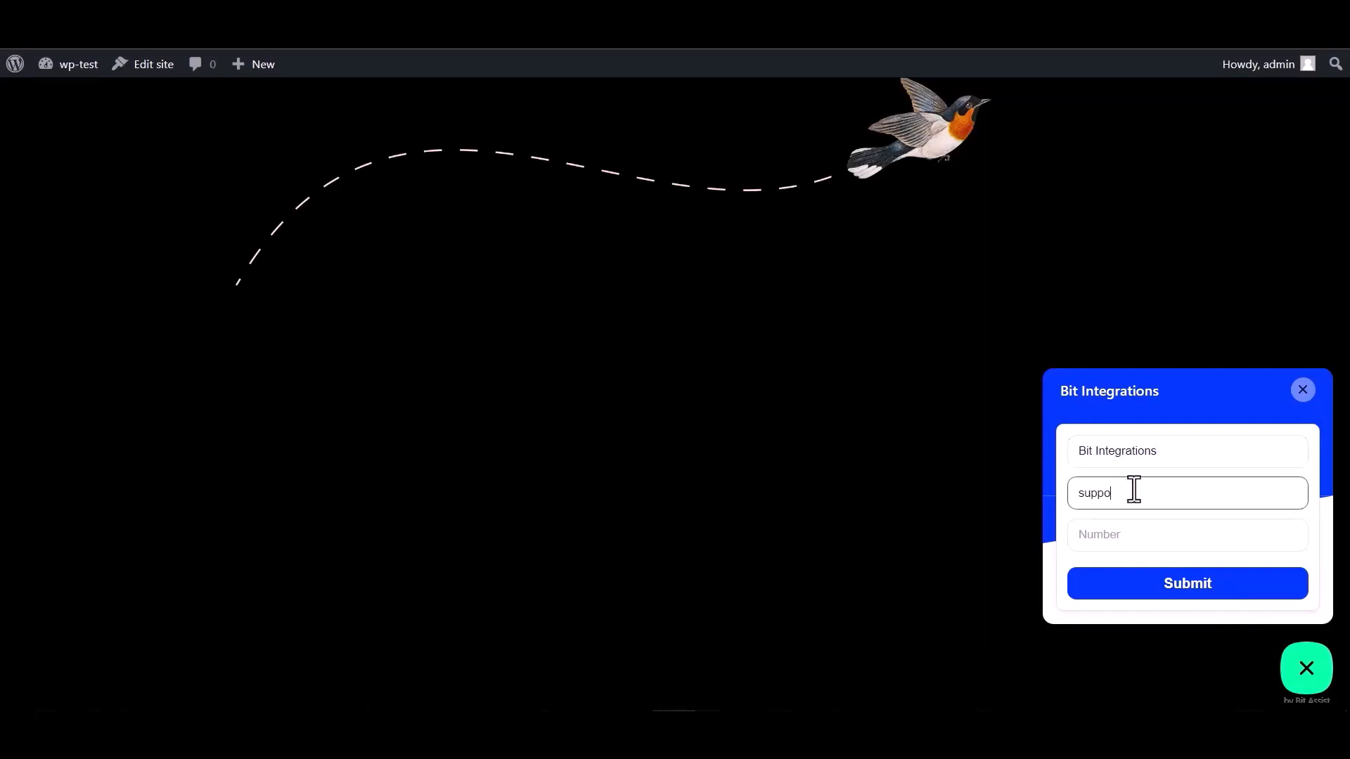
- Add a phone number, submit the test entry, then check SureCart's Customers list
left_click(1115, 530)
type("44455")
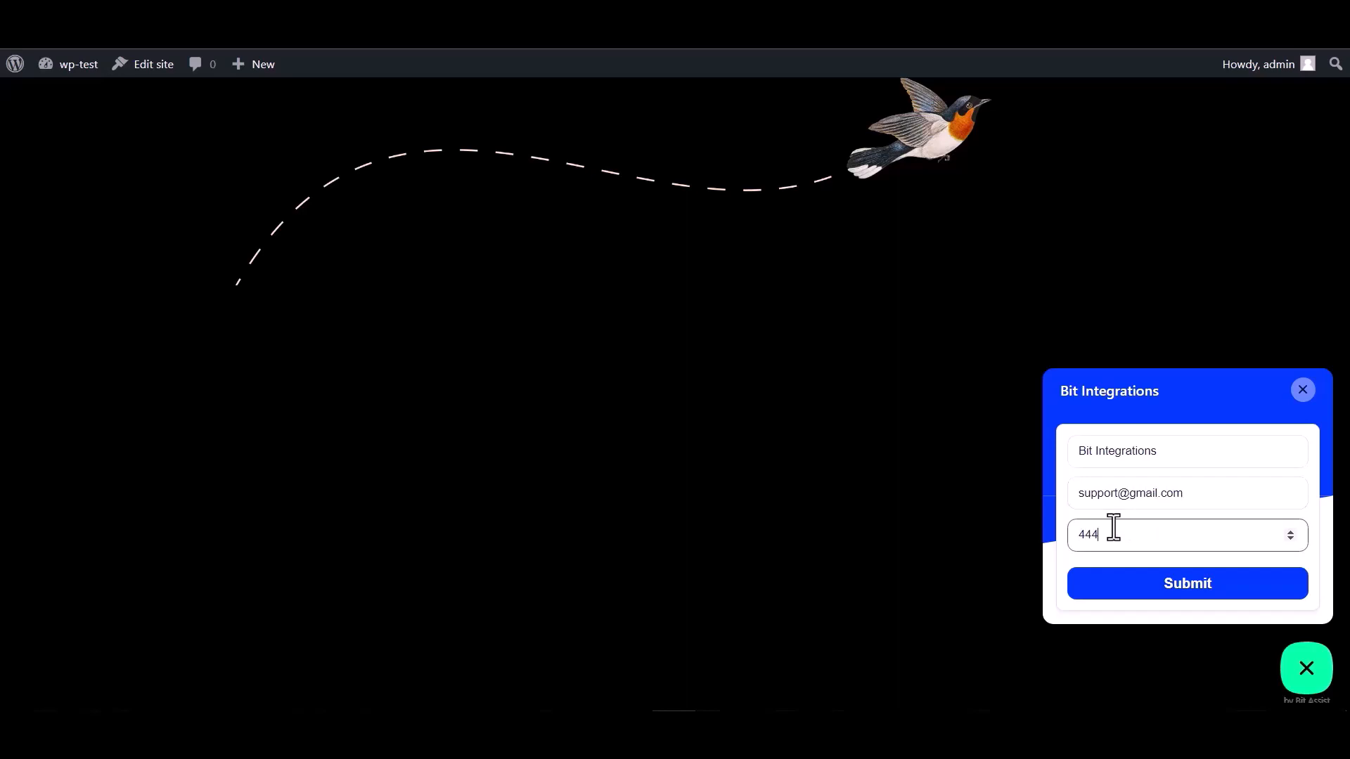
type("5666")
left_click(1188, 594)
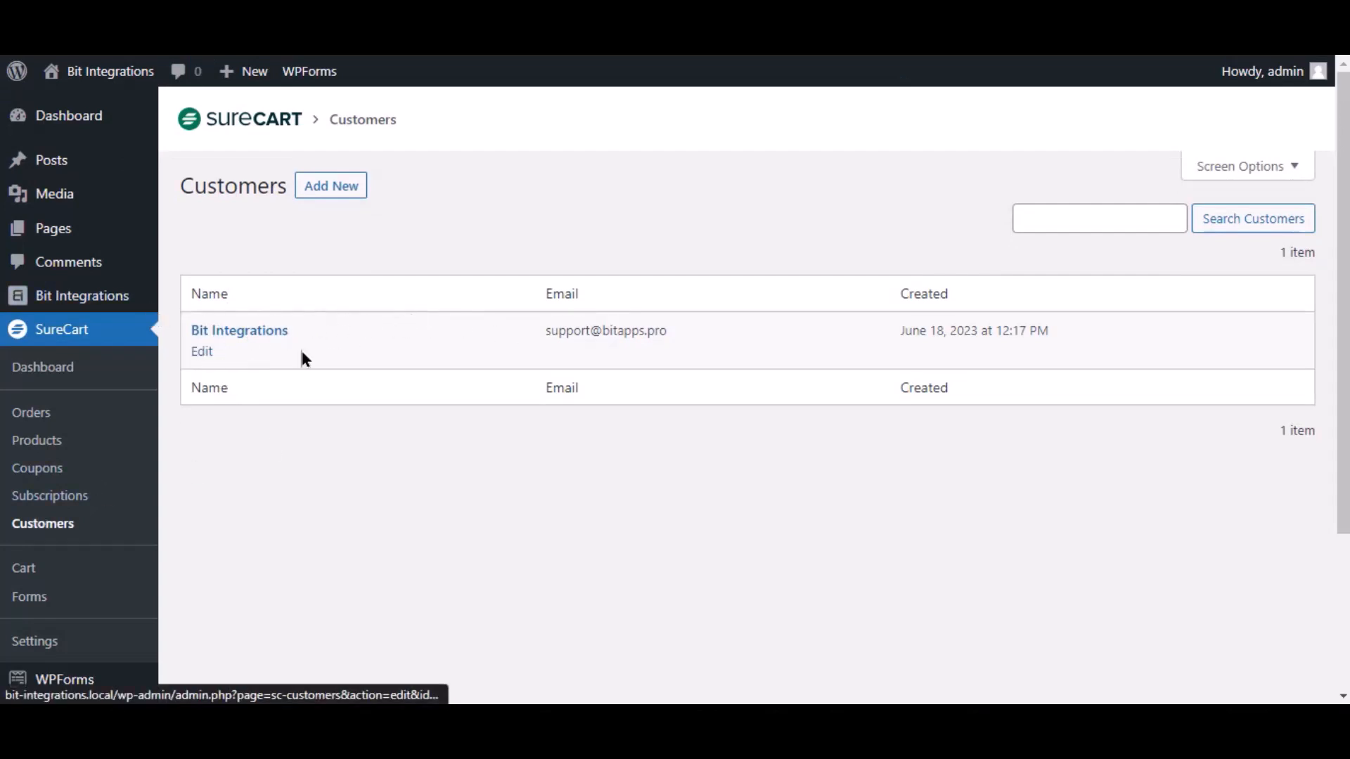
mouse_move(231, 364)
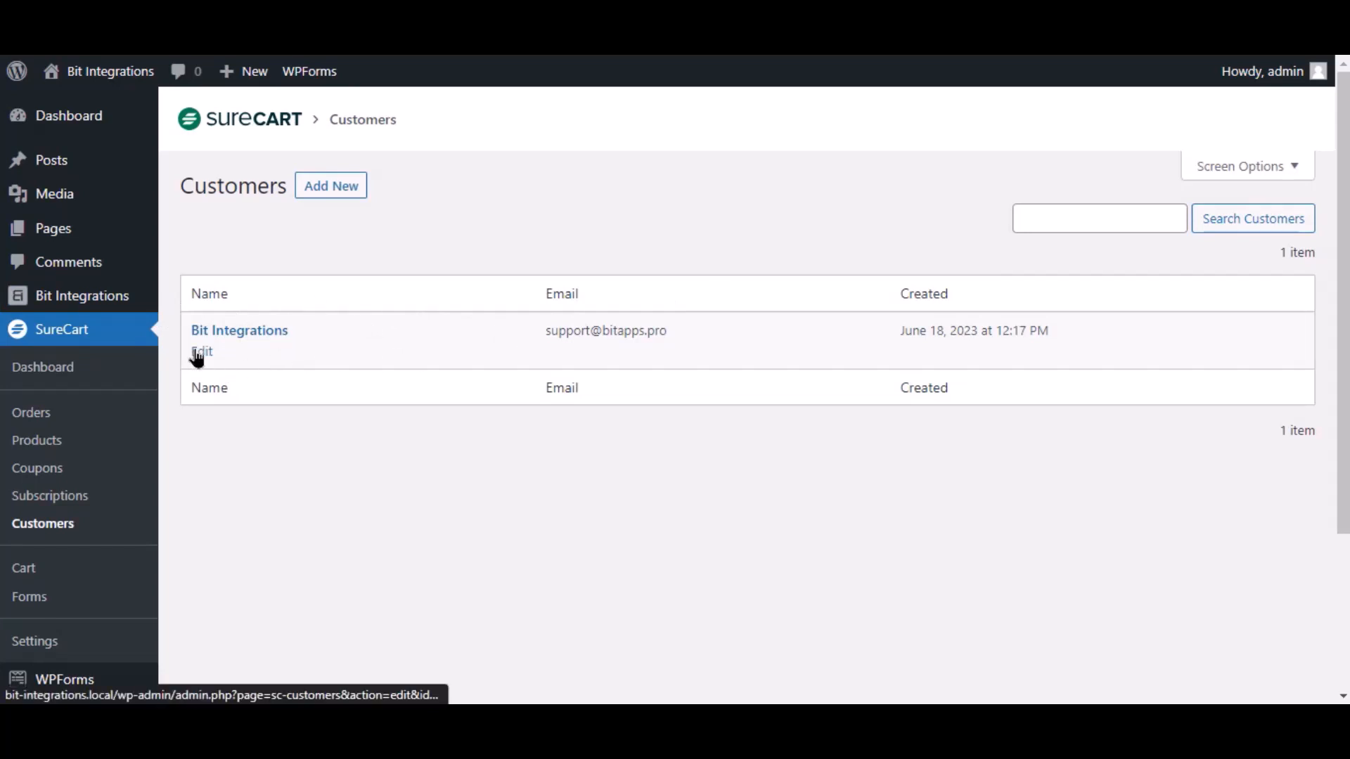